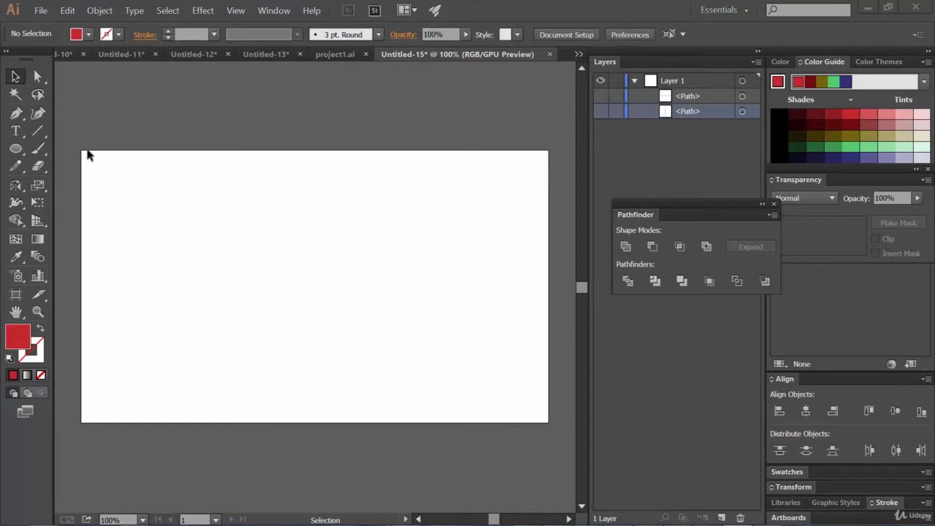
Draw a closed, curved teardrop petal shape with the Pen tool
key(l)
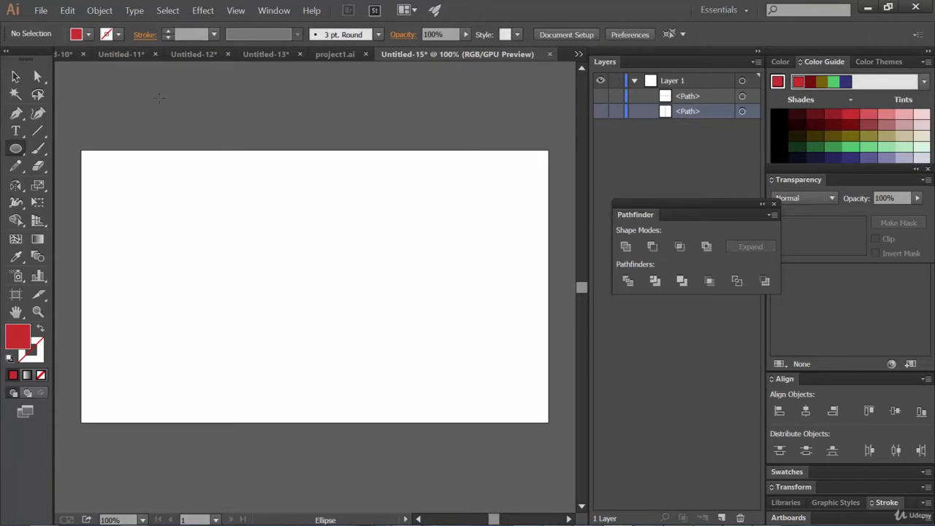
key(p)
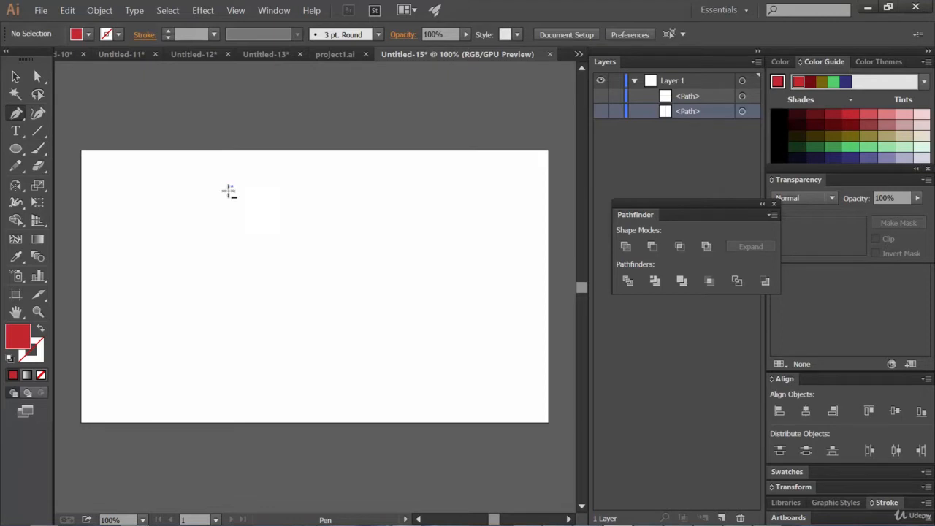
click(231, 187)
drag(178, 290, 180, 353)
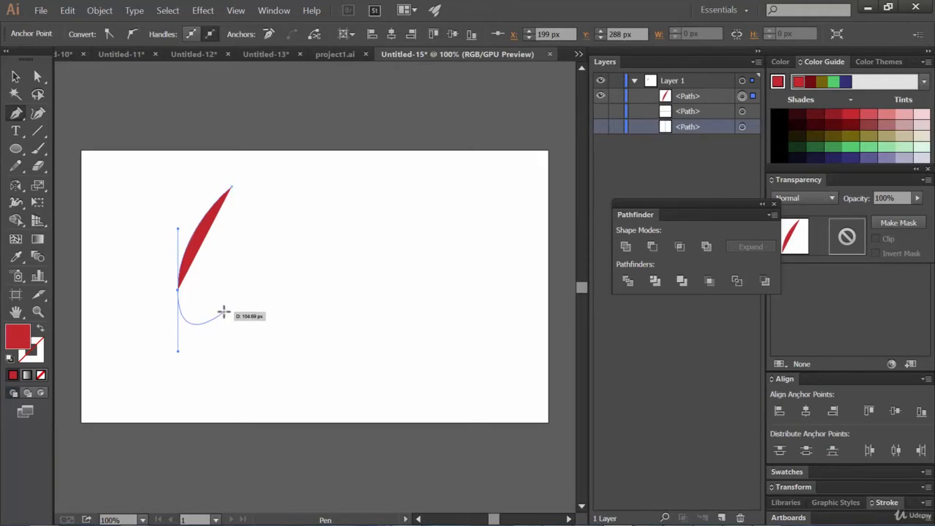
drag(224, 313, 224, 295)
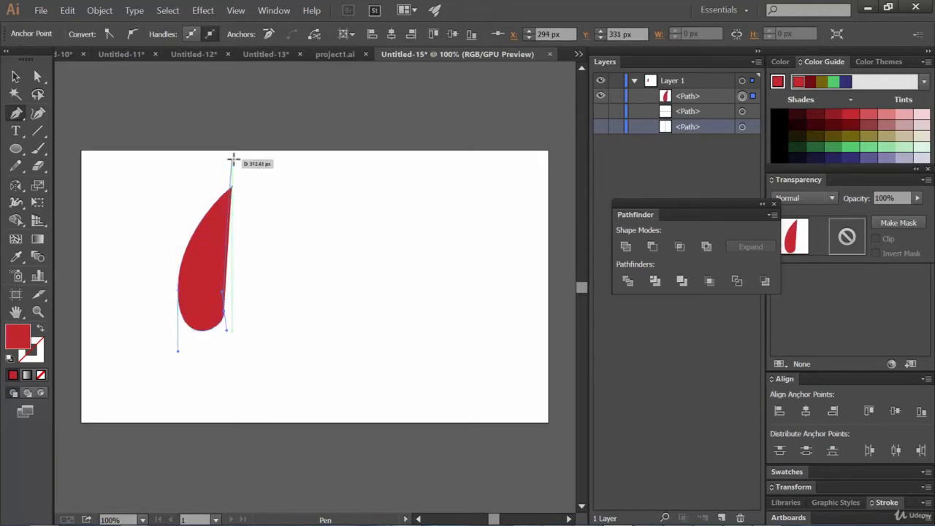
click(231, 187)
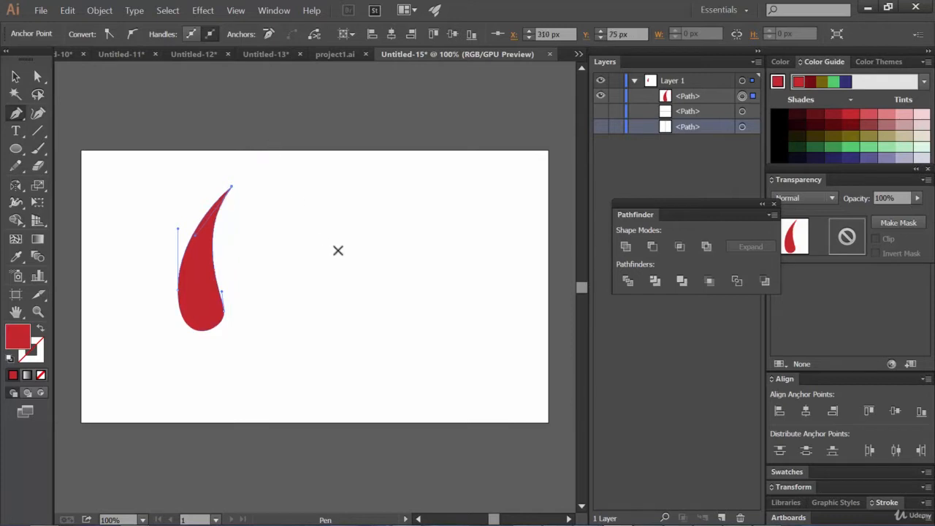
Scale the petal down slightly from its lower-right corner
key(v)
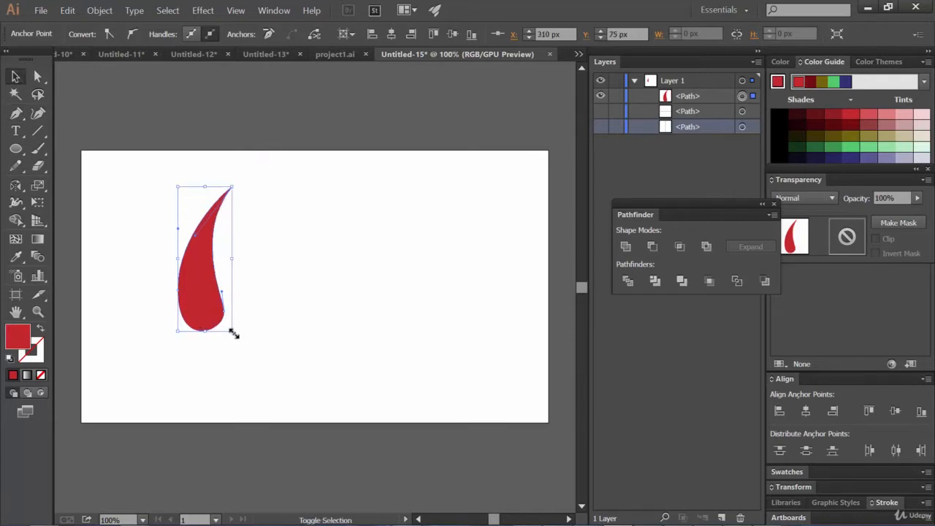
drag(233, 330, 206, 299)
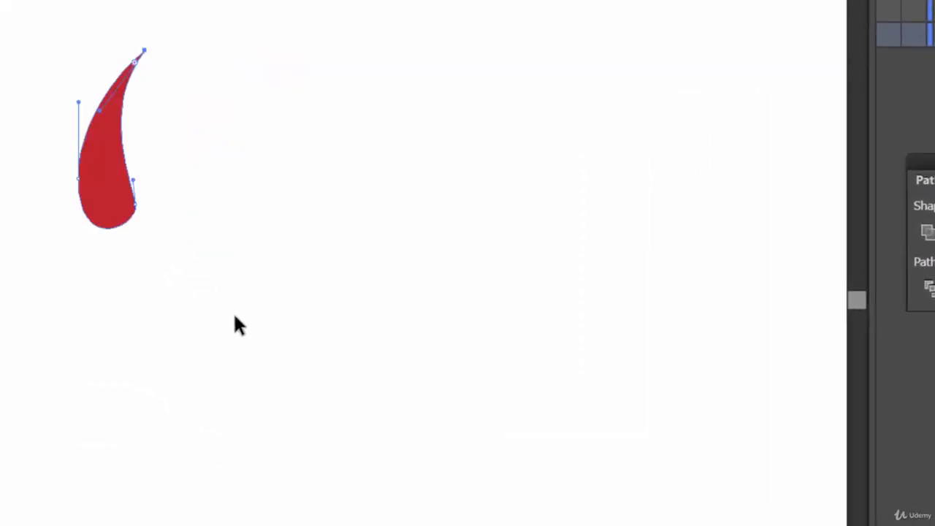
Select the petal's lower-right anchor point and nudge it three steps left to refine the curve
drag(98, 154, 499, 419)
key(v)
click(371, 391)
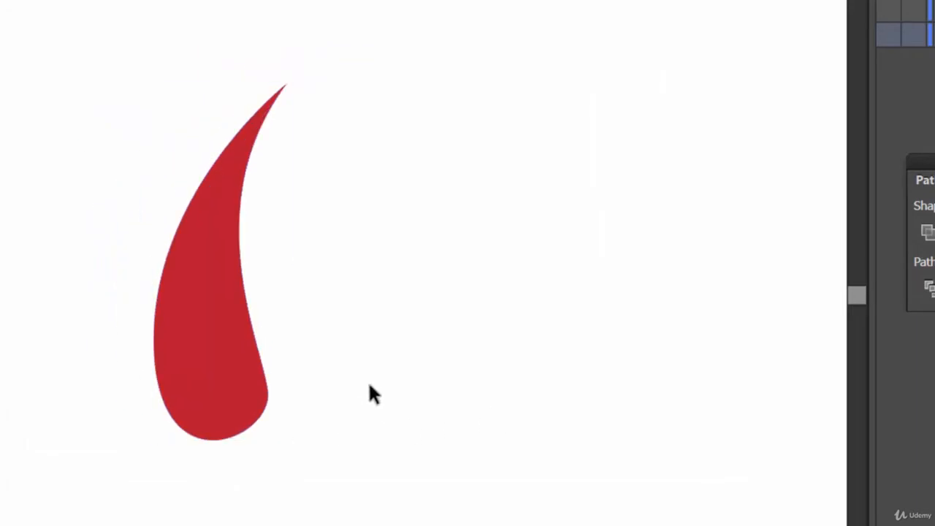
click(271, 401)
click(422, 383)
click(270, 406)
click(269, 392)
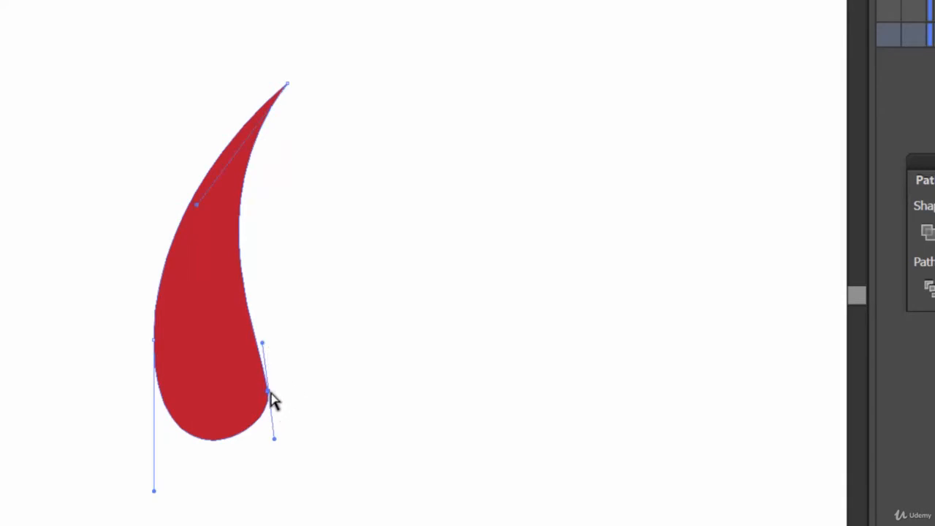
key(Left)
key(Left)
key(Left)
key(Left)
key(Left)
key(Left)
key(Left)
key(Left)
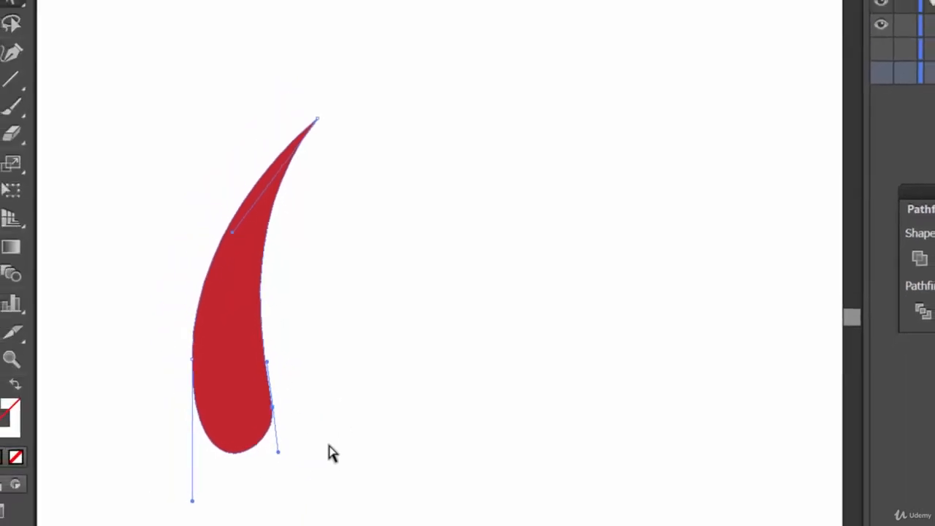
Duplicate the petal and place the copy to the right on the artboard
click(332, 446)
click(265, 429)
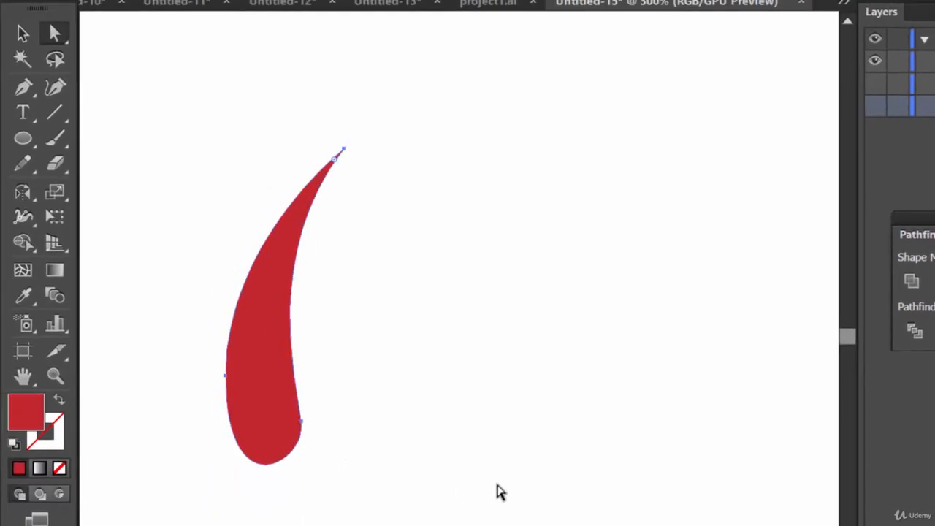
key(ctrl+minus)
key(ctrl+minus)
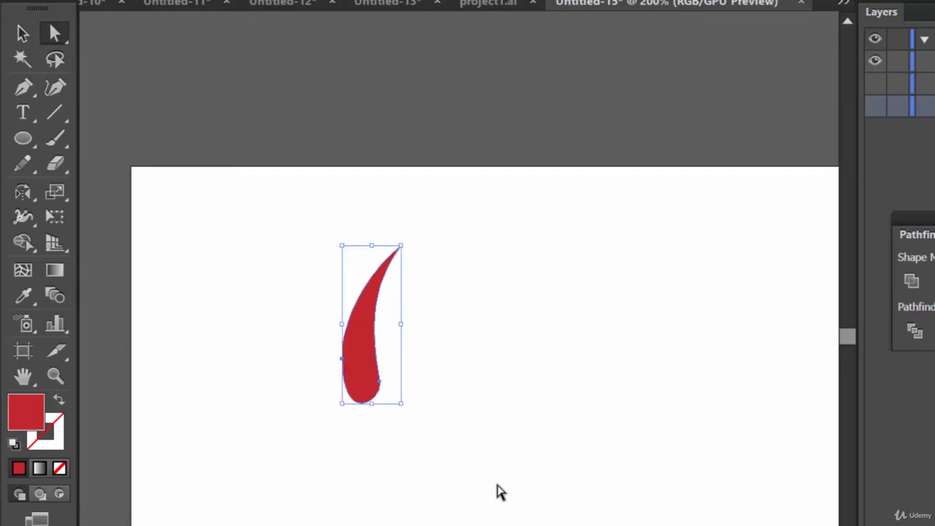
key(a)
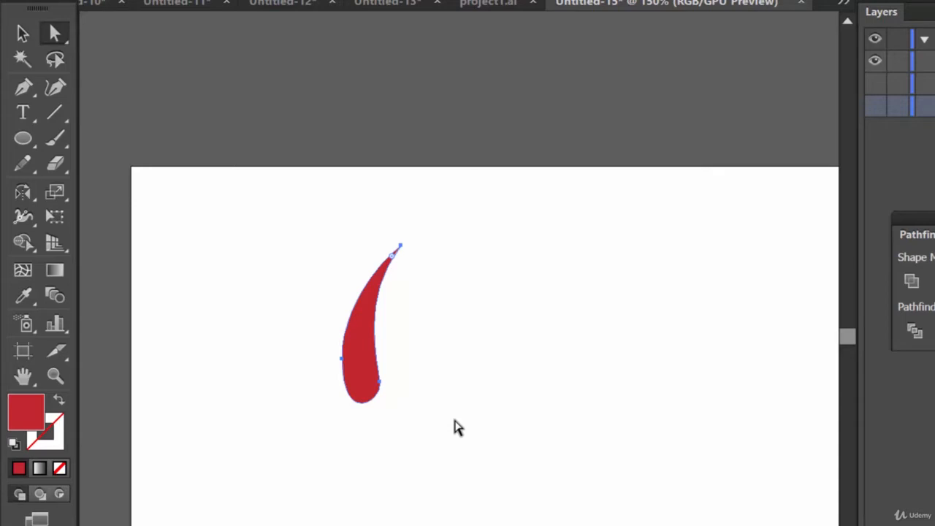
click(33, 32)
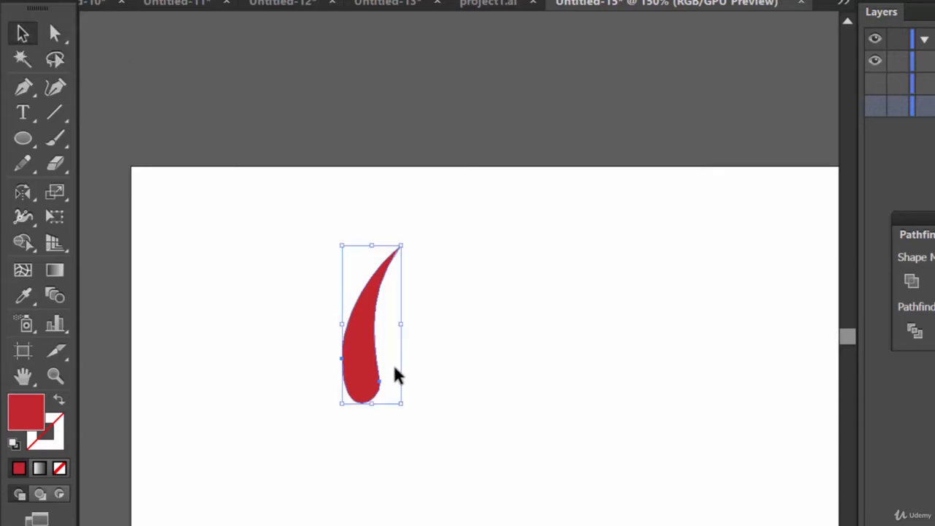
drag(372, 367, 776, 368)
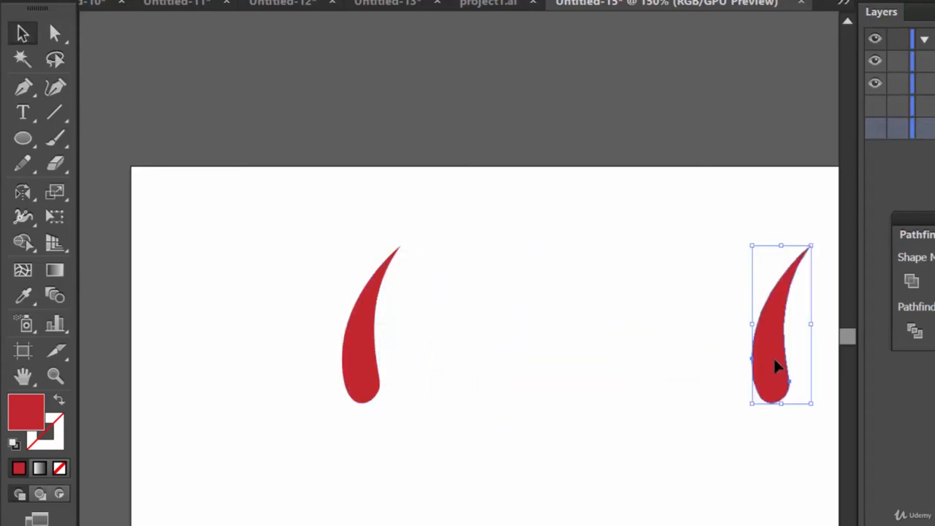
Move the original petal left and rotate it to a diagonal tilt
drag(368, 371, 300, 361)
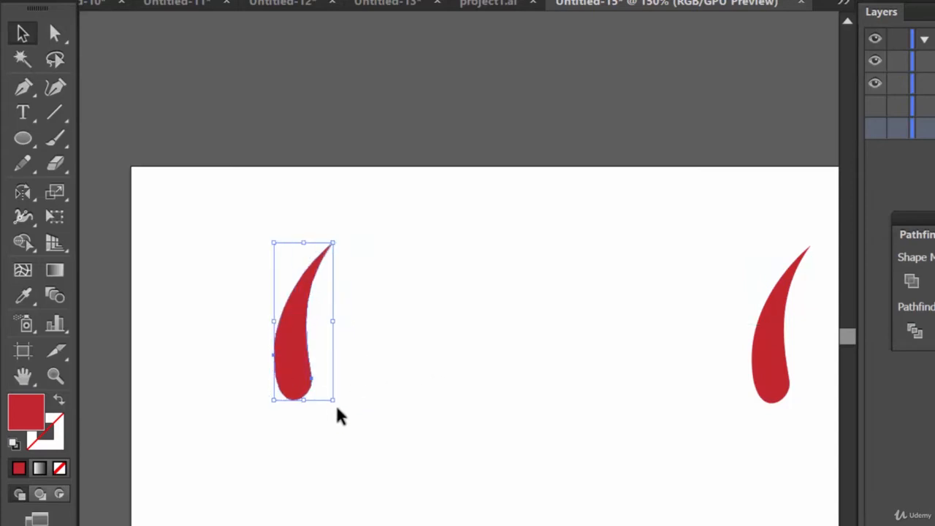
drag(344, 401, 167, 278)
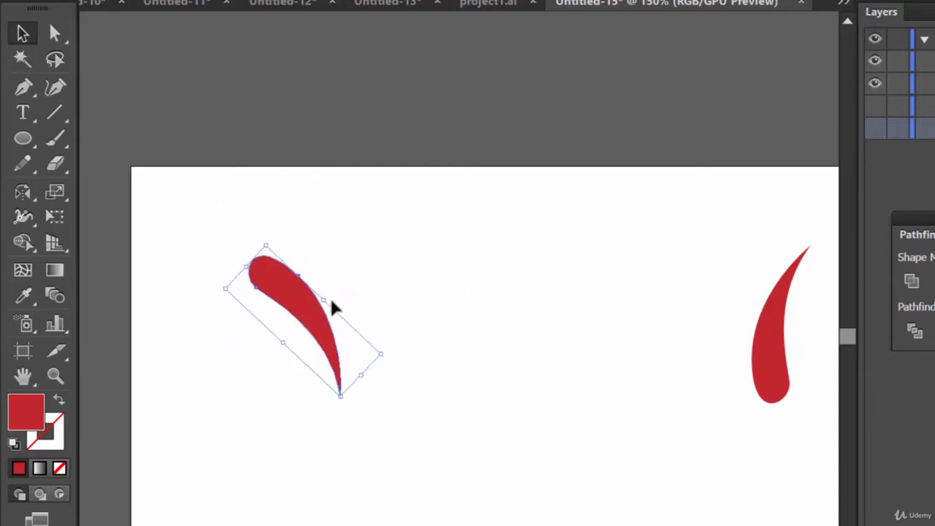
drag(332, 308, 398, 283)
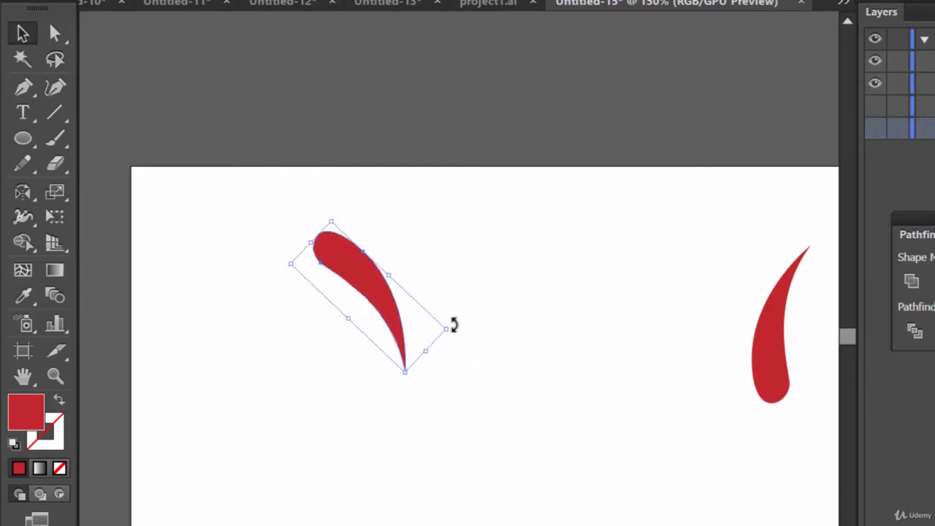
drag(453, 325, 457, 327)
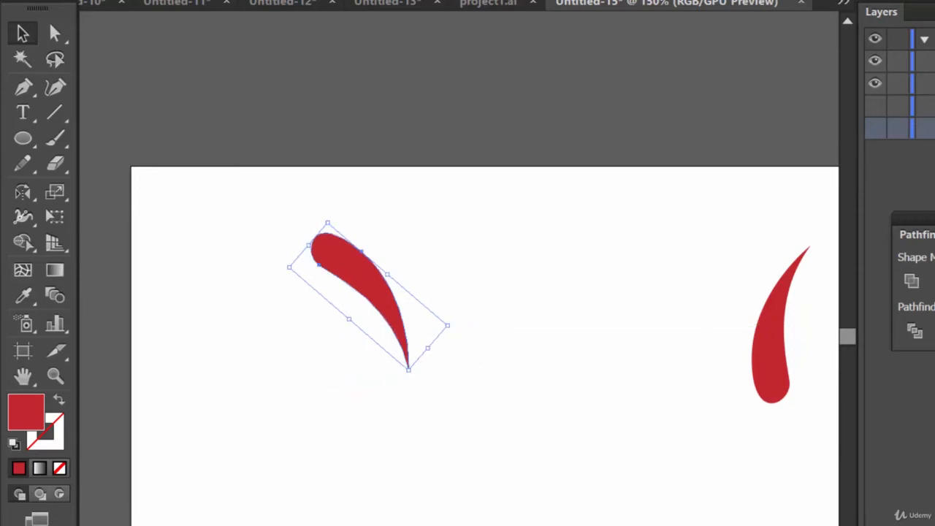
Apply a Transform effect to the tilted petal with 5 copies and a 60° rotation angle
click(290, 1)
mouse_move(437, 98)
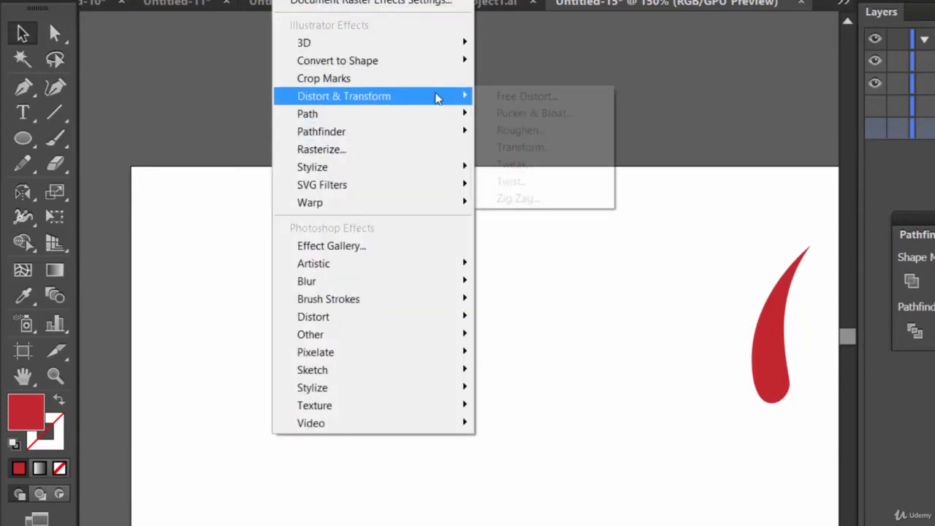
click(532, 150)
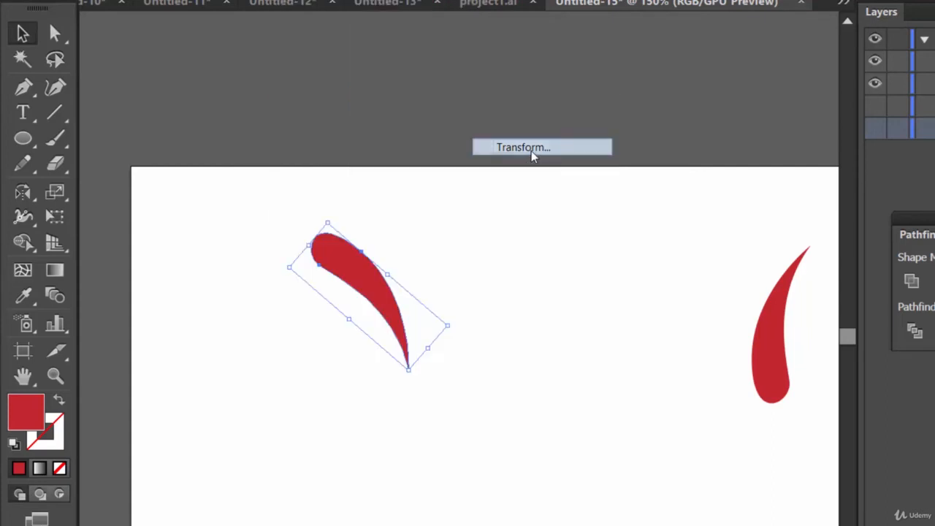
drag(898, 1, 645, 0)
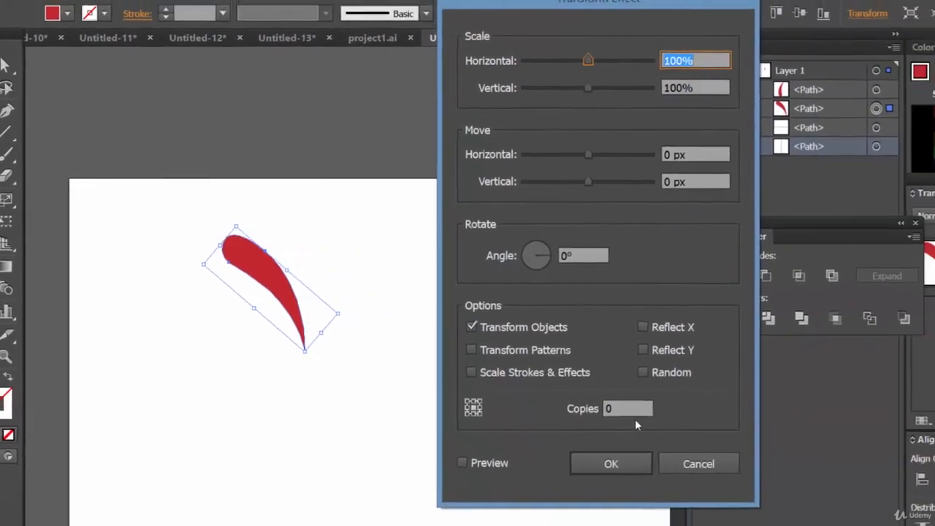
click(793, 436)
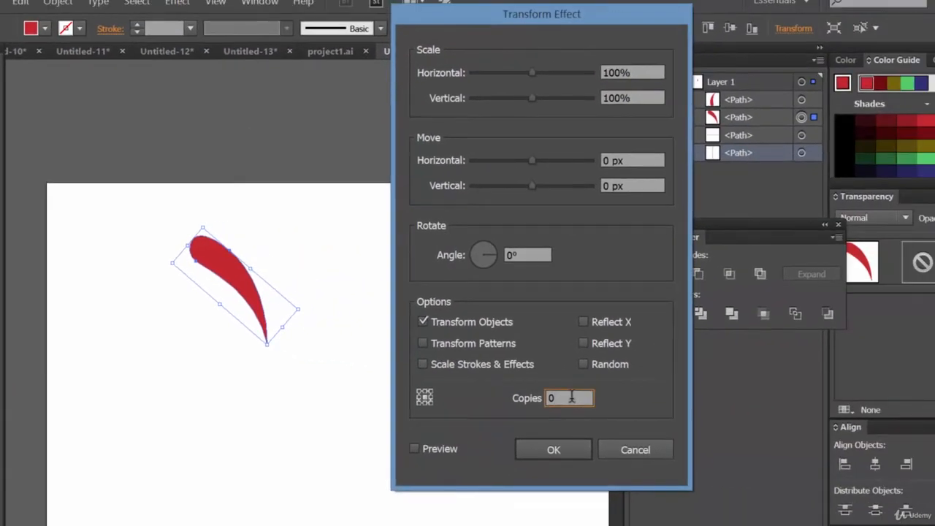
key(Up)
key(Up)
key(Up)
key(Up)
key(Up)
click(534, 254)
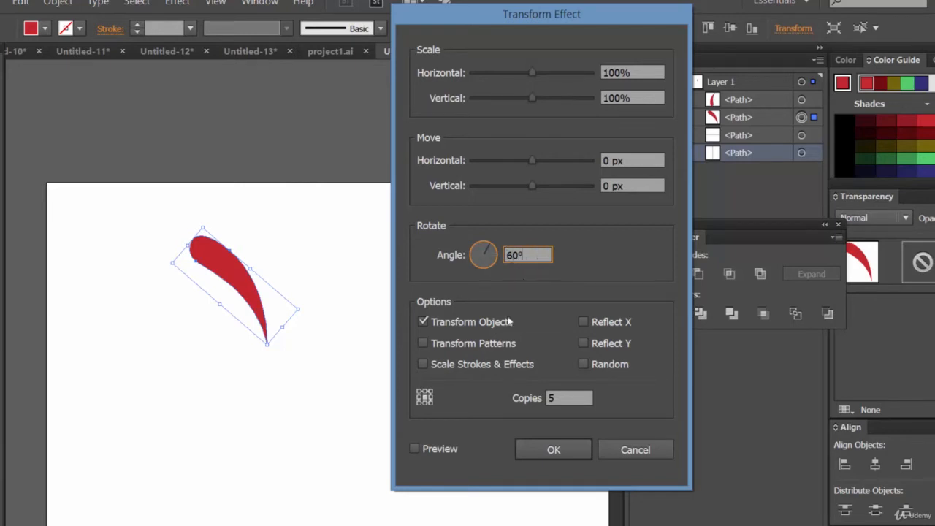
Enable preview and try different reference points until the copies form a pinwheel
click(449, 451)
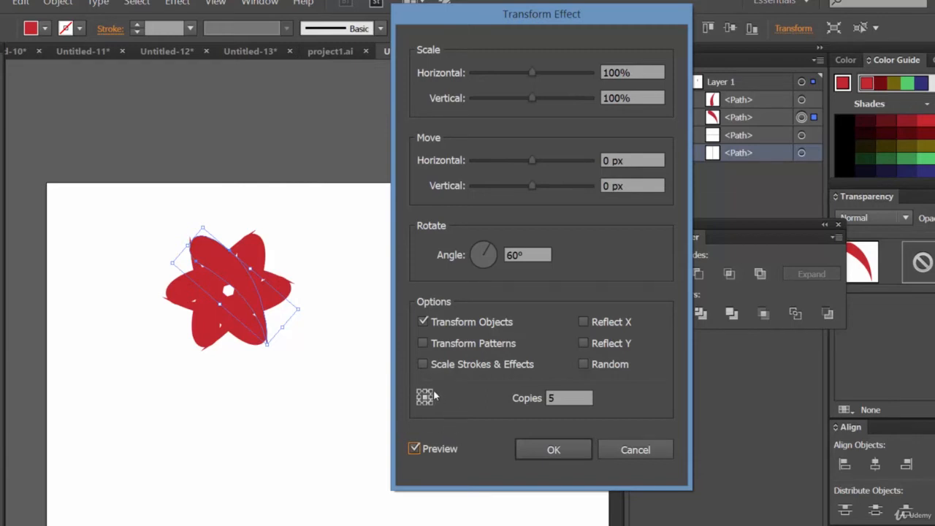
click(430, 392)
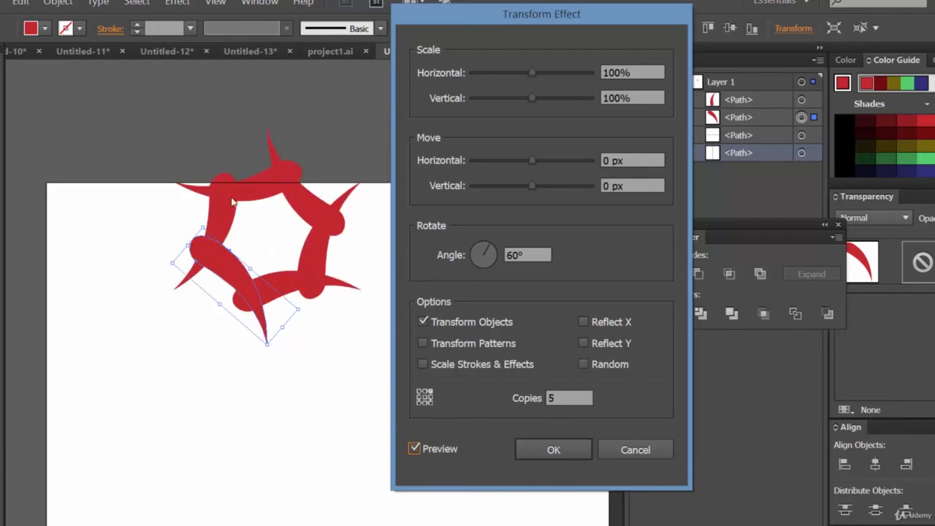
click(420, 405)
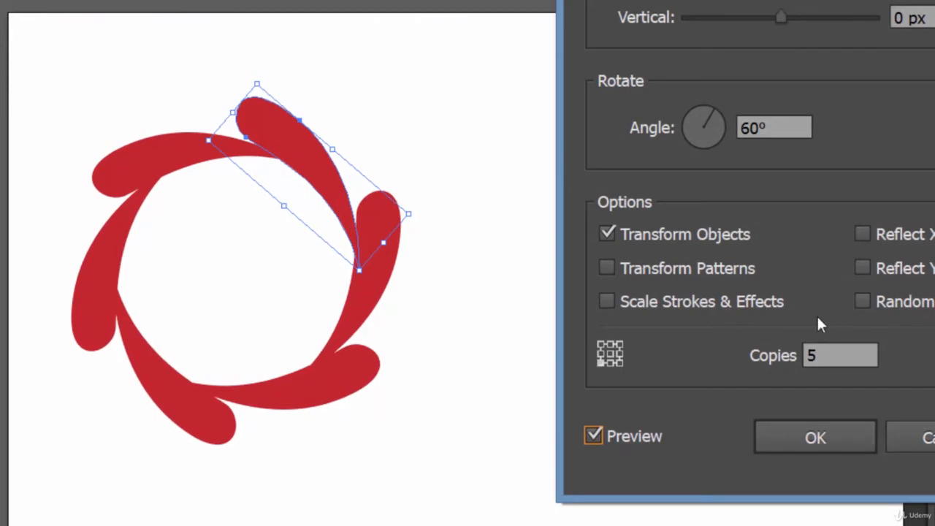
click(608, 360)
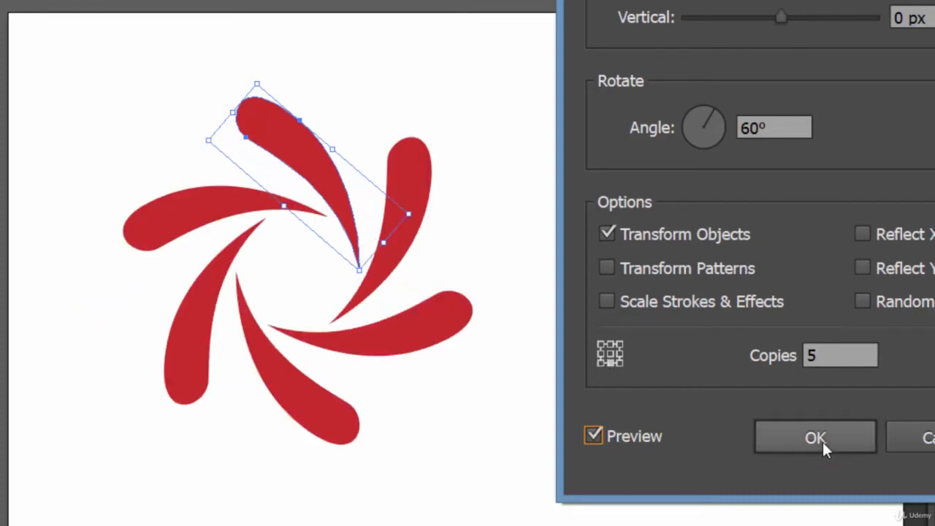
Offset the Transform copies by -14 px horizontally and 35 px vertically, adjust the reference point, and apply the effect
drag(811, 0, 934, 20)
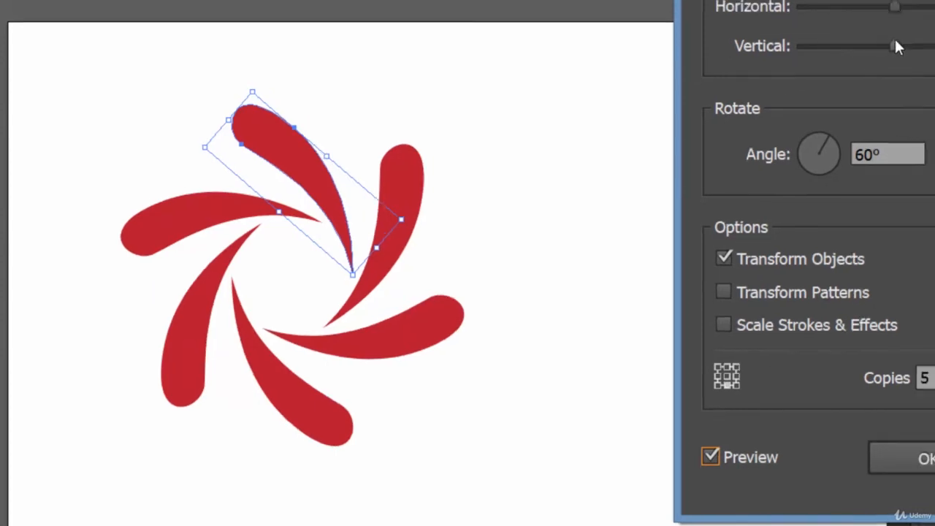
drag(900, 6, 880, 9)
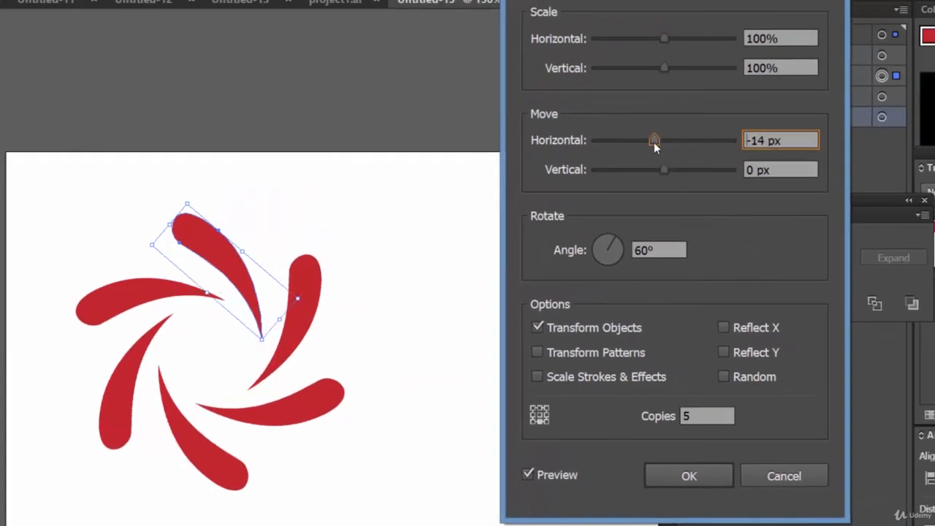
mouse_move(654, 143)
mouse_down()
mouse_move(644, 141)
mouse_move(655, 142)
mouse_up()
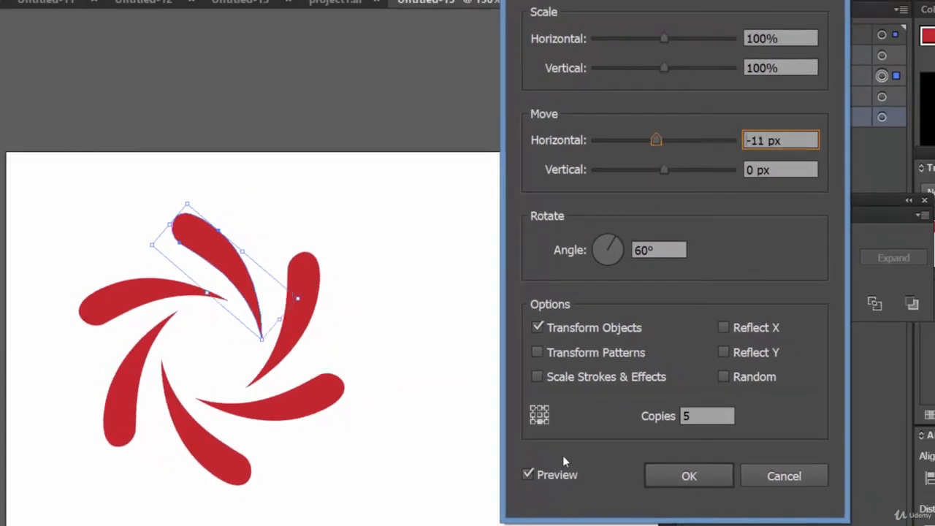
click(531, 420)
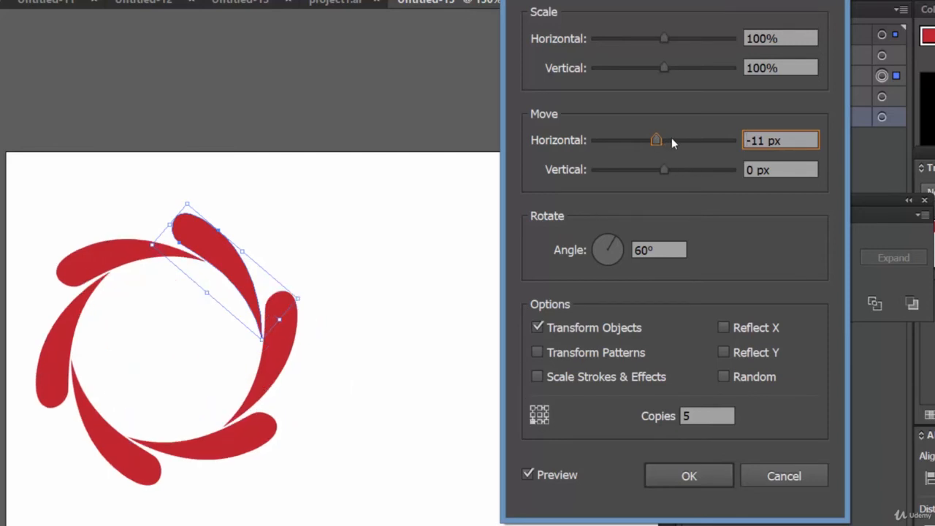
mouse_move(671, 137)
mouse_down()
mouse_move(628, 144)
mouse_move(658, 143)
mouse_move(647, 142)
mouse_move(651, 169)
mouse_move(641, 168)
mouse_move(694, 168)
mouse_up()
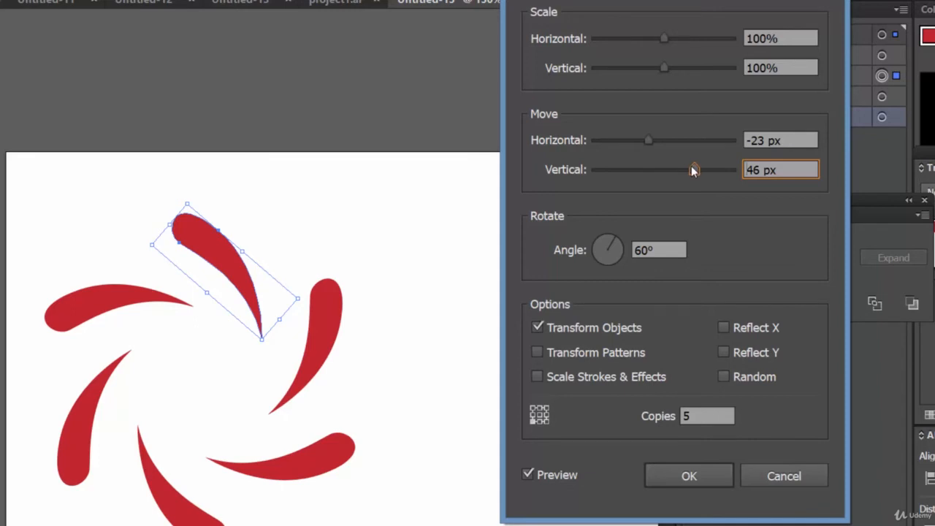
mouse_move(648, 140)
mouse_down()
mouse_move(638, 140)
mouse_move(669, 143)
mouse_move(653, 140)
mouse_up()
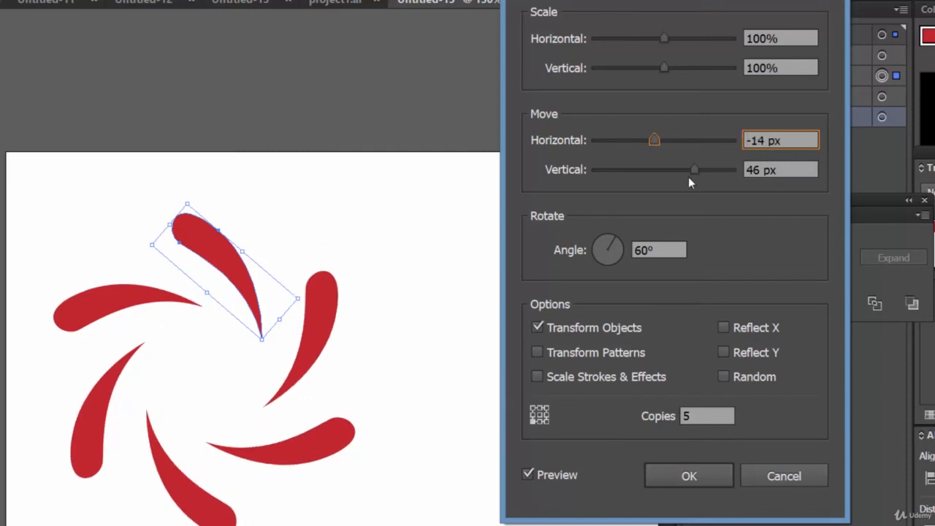
mouse_move(692, 171)
mouse_down()
mouse_move(680, 172)
mouse_move(687, 170)
mouse_up()
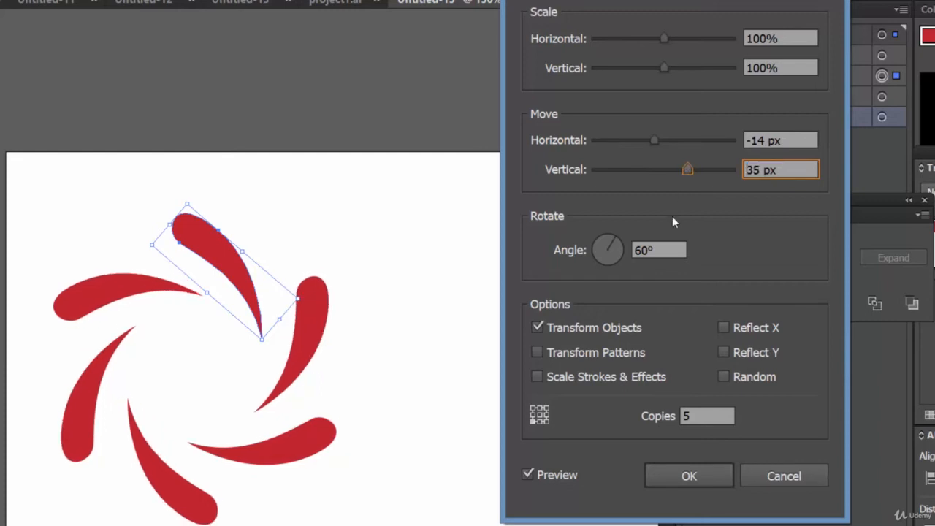
click(539, 421)
click(532, 422)
click(676, 475)
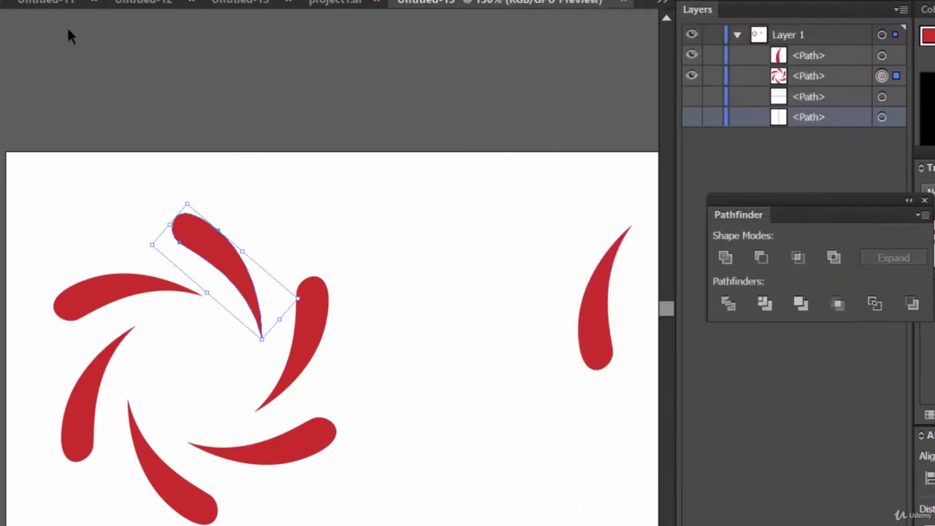
Expand the pinwheel's appearance into separate petal shapes
click(13, 0)
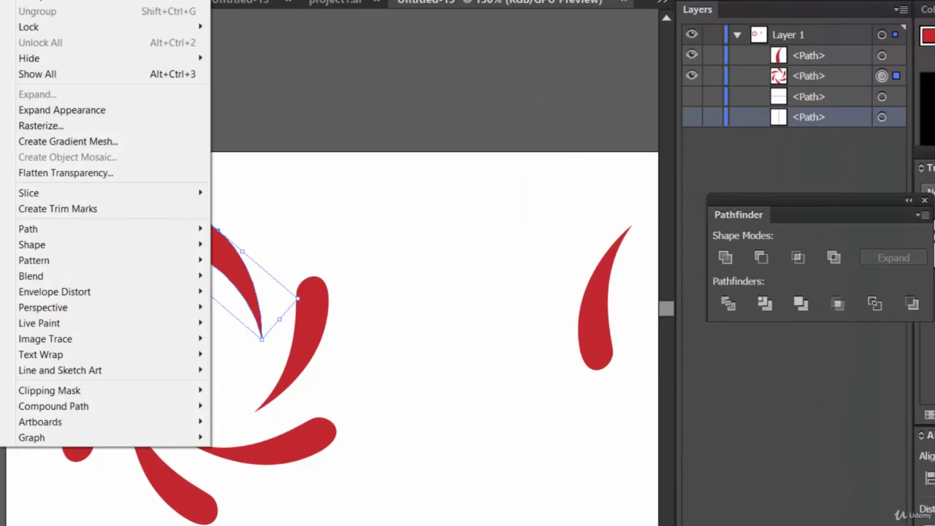
click(91, 110)
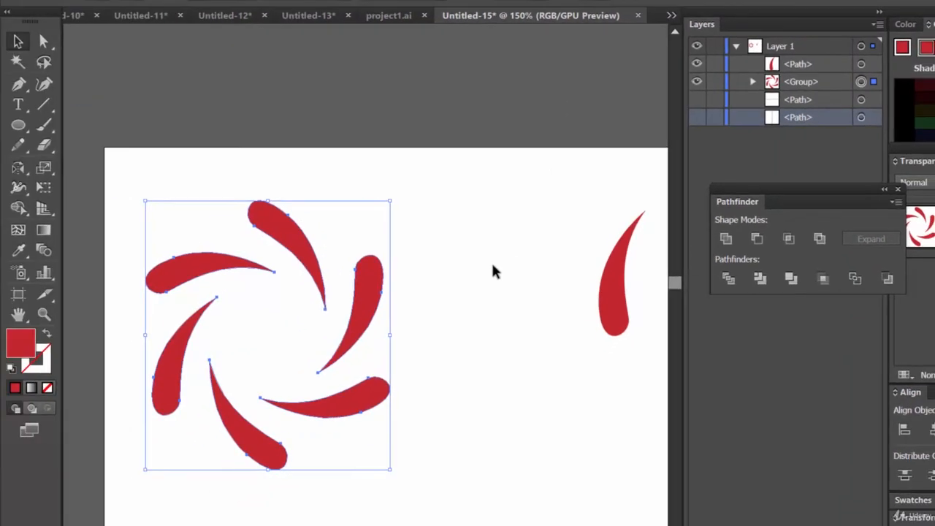
click(493, 271)
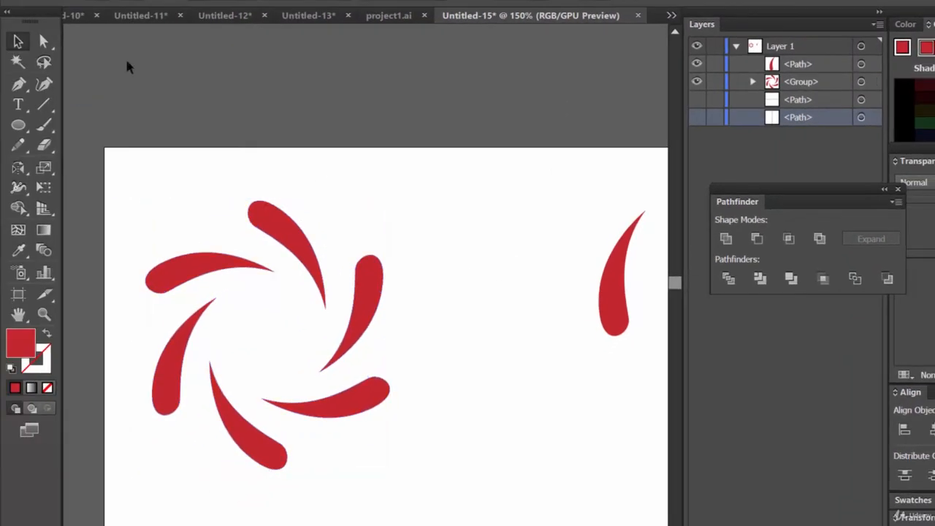
Select the left petal with the Direct Selection tool and fill it blue
click(46, 41)
click(281, 237)
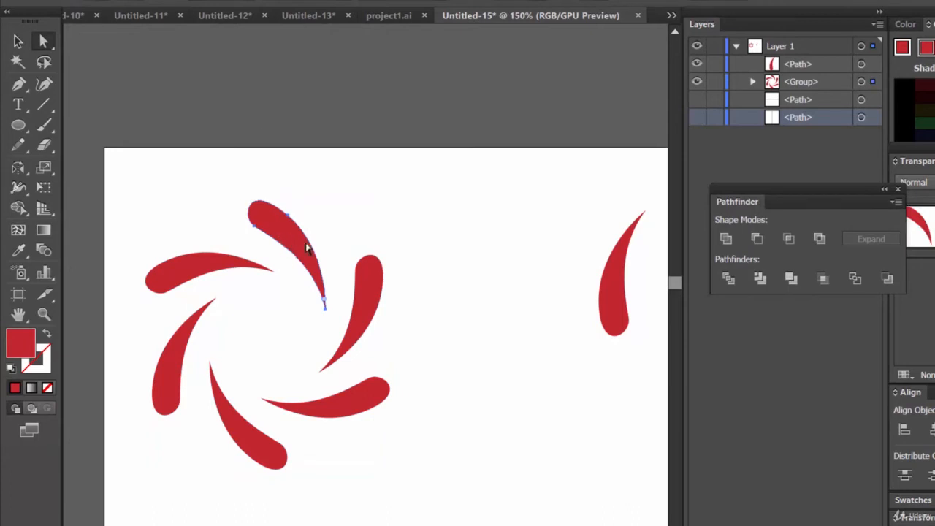
click(160, 89)
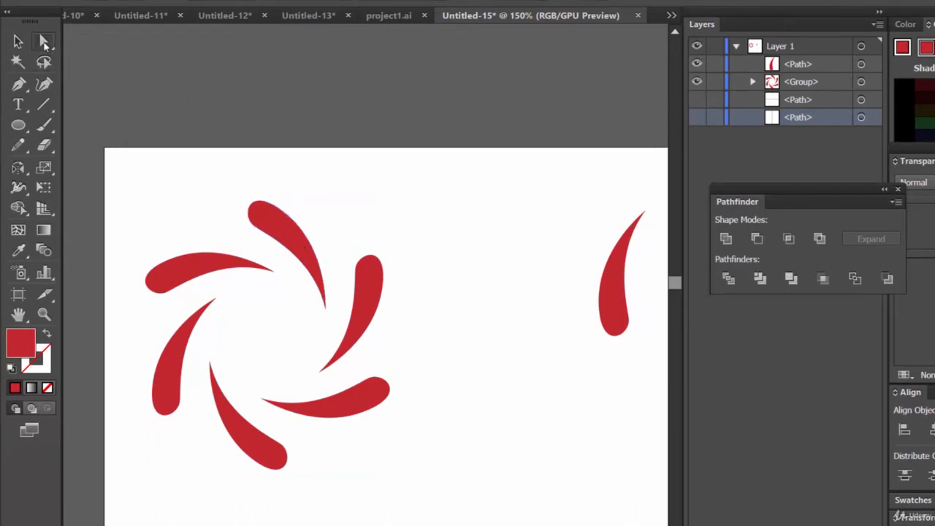
click(293, 243)
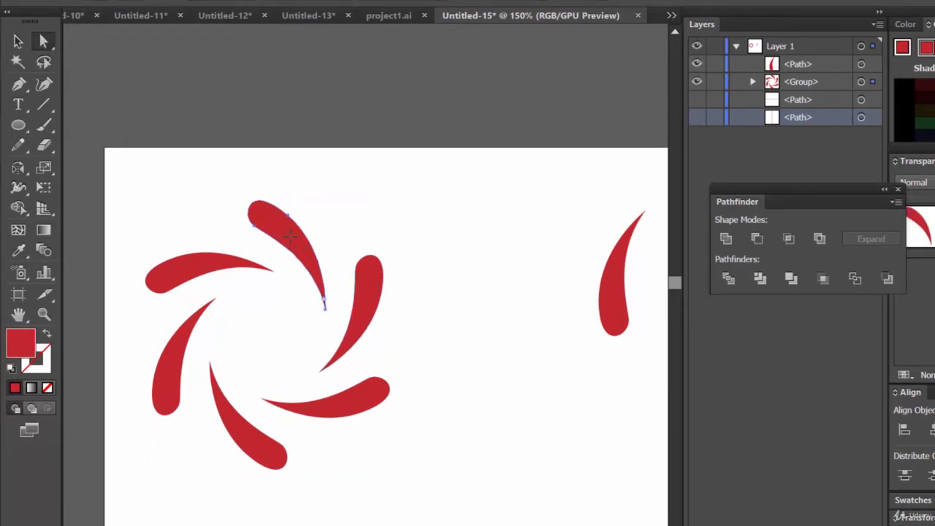
click(216, 268)
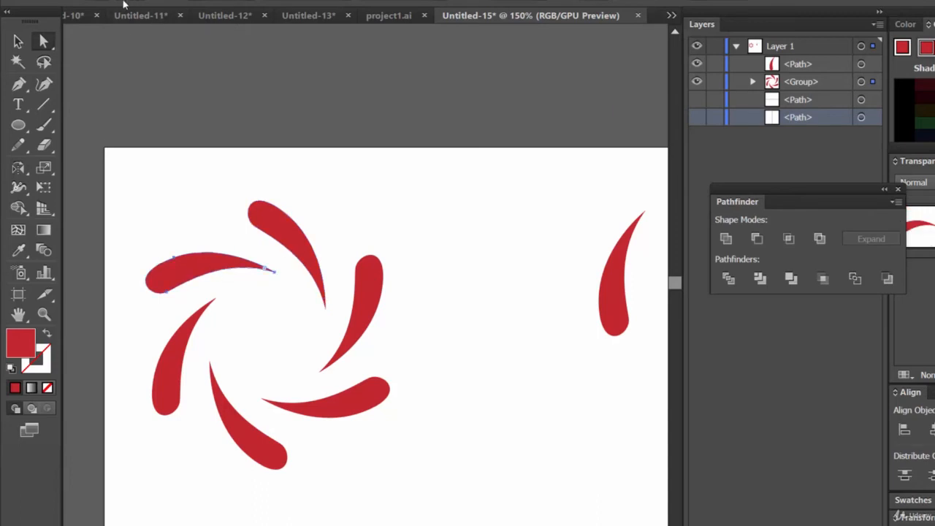
click(100, 4)
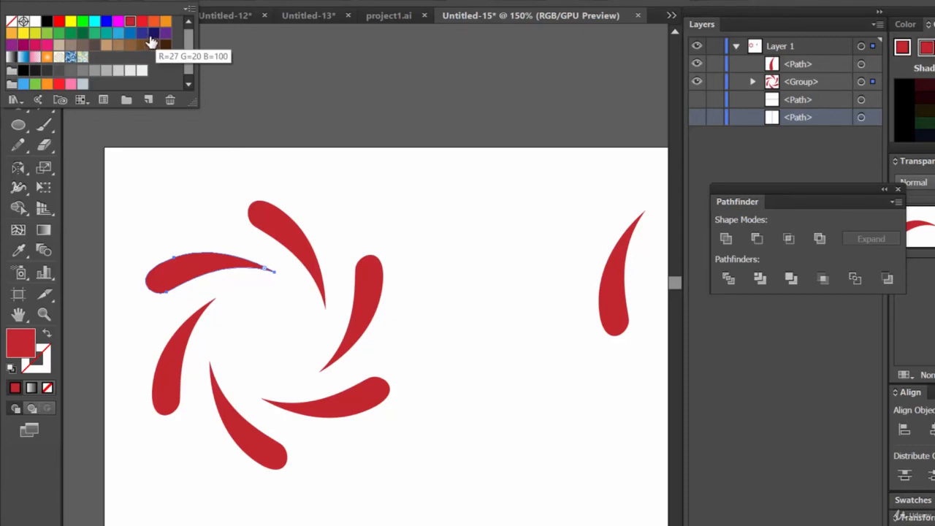
click(107, 22)
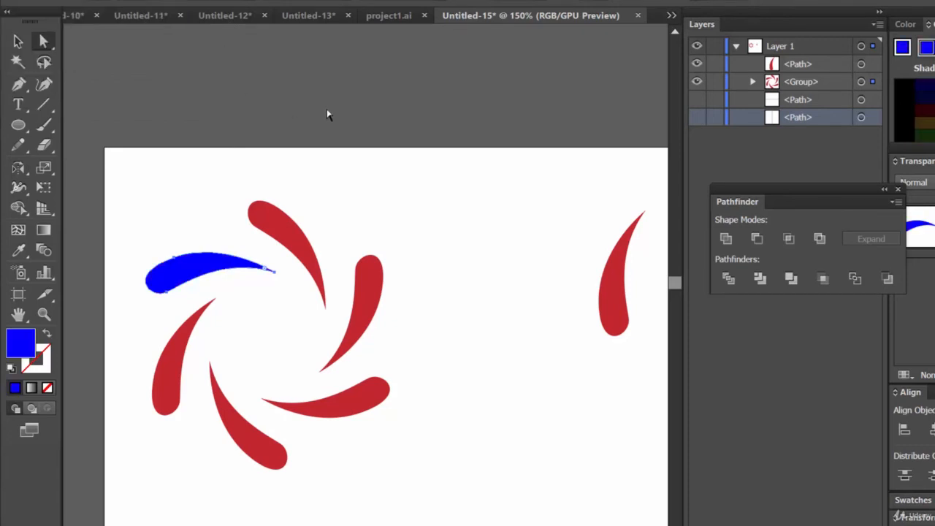
Fill the lower-left petal green and the bottom petal yellow
click(185, 342)
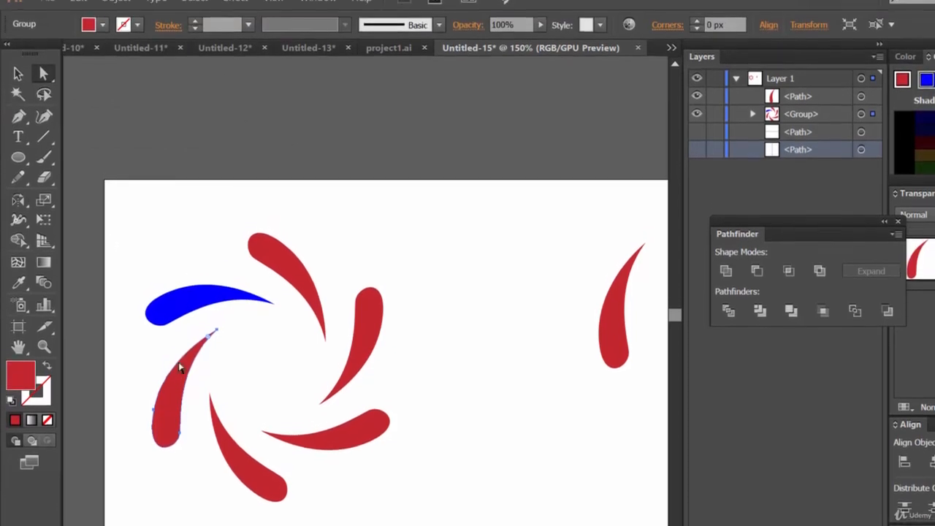
click(103, 28)
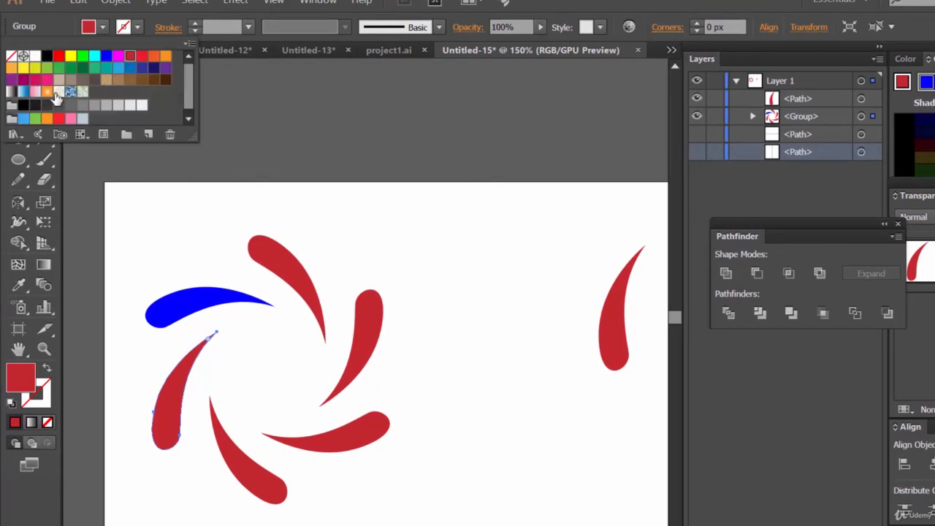
click(48, 75)
click(245, 457)
click(103, 27)
click(71, 55)
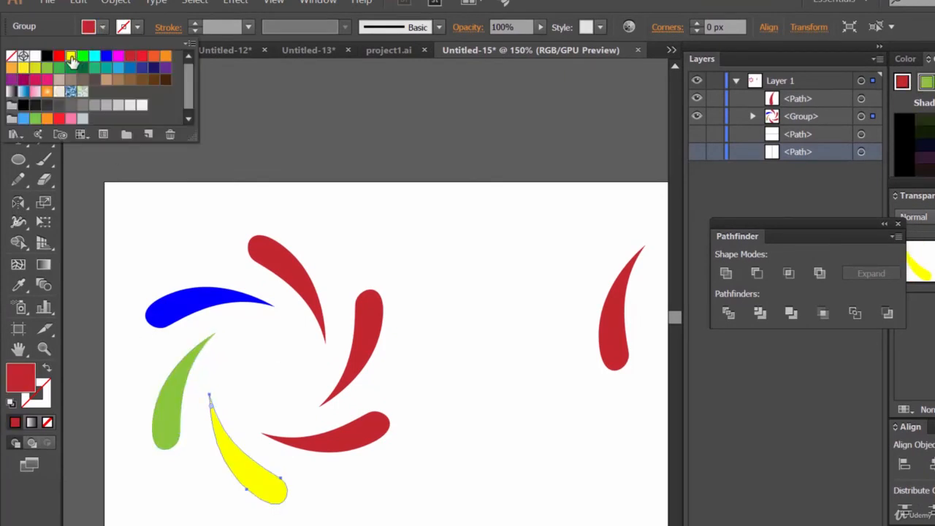
Recolor the lower-left petal bright green
click(174, 409)
click(103, 27)
click(82, 56)
Fill the lower-right petal orange
click(329, 434)
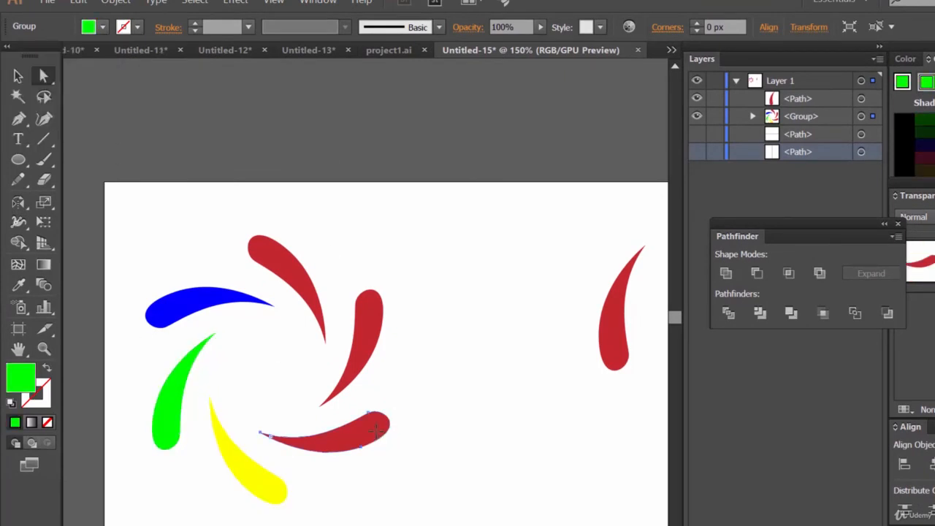
click(103, 27)
click(153, 56)
Fill the right petal magenta
click(365, 313)
click(103, 27)
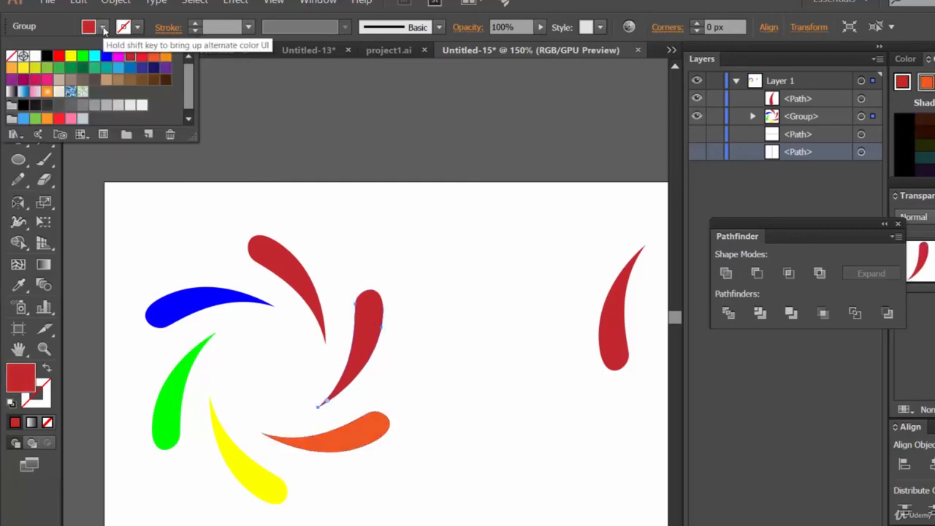
click(117, 56)
Recolor the lower-right petal, trying brown and navy before settling on purple
click(367, 436)
click(103, 27)
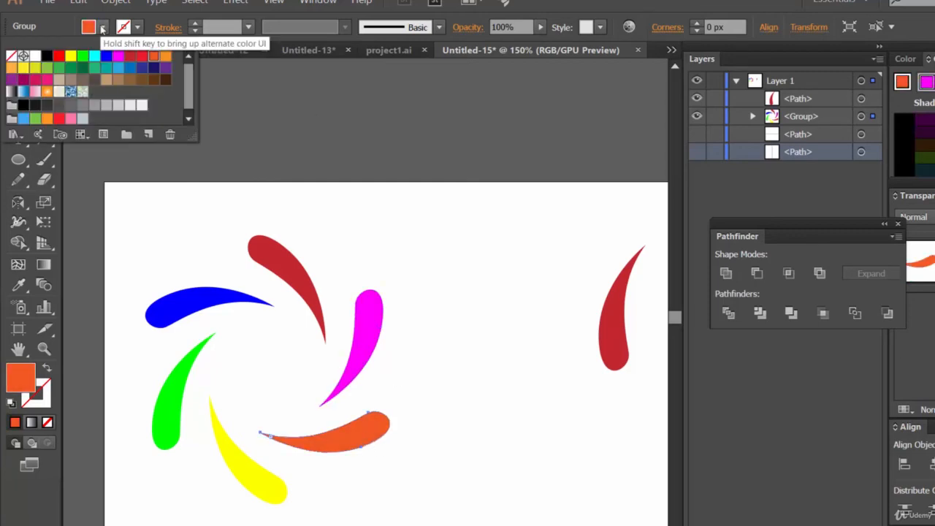
click(165, 80)
click(377, 439)
click(103, 27)
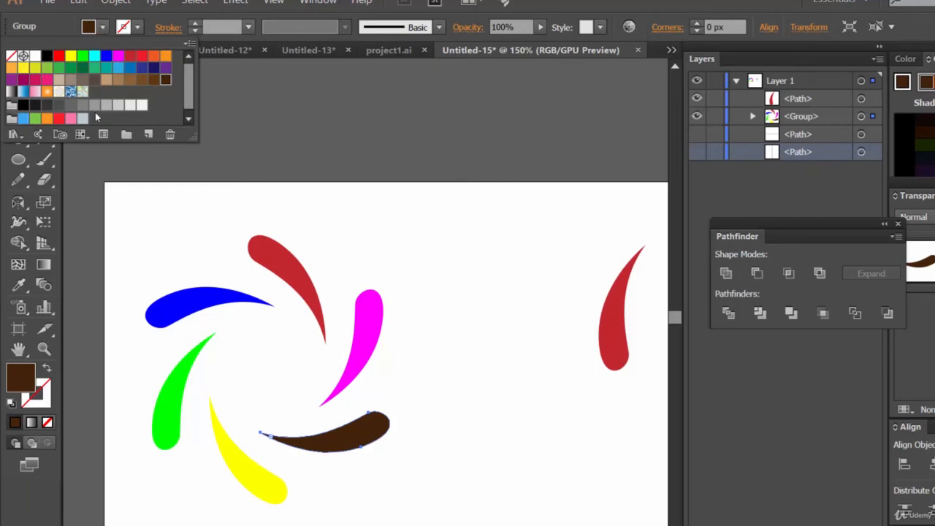
click(82, 119)
click(154, 68)
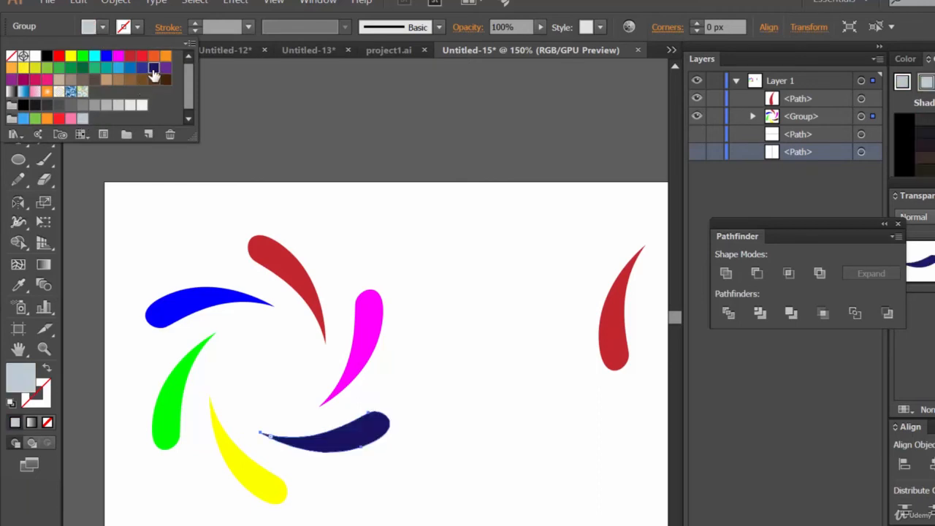
click(166, 68)
click(328, 115)
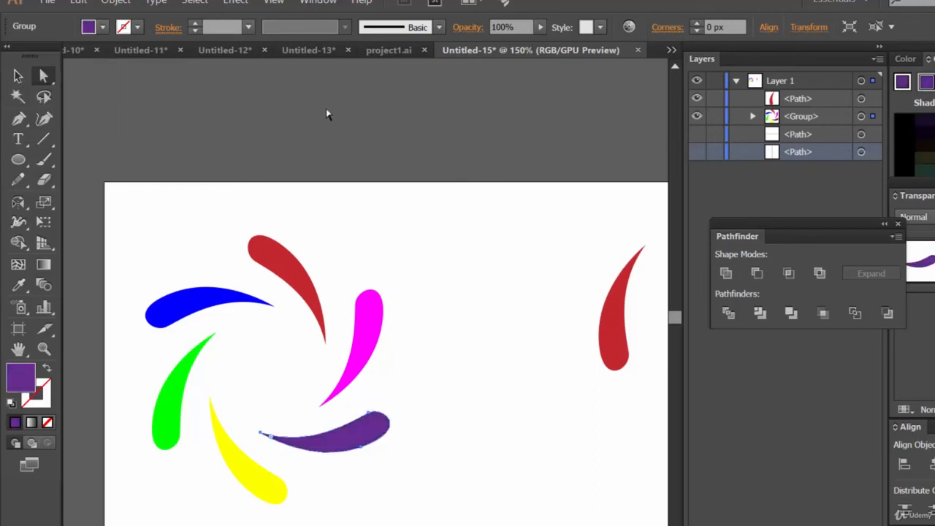
Select the whole pinwheel and scale it down to roughly half its size
click(486, 307)
click(373, 332)
click(371, 426)
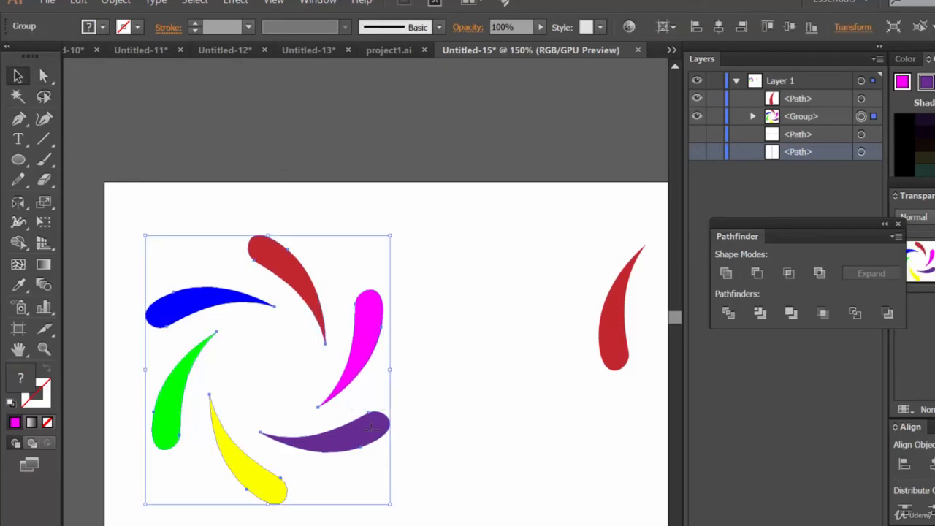
drag(393, 501, 285, 387)
click(410, 431)
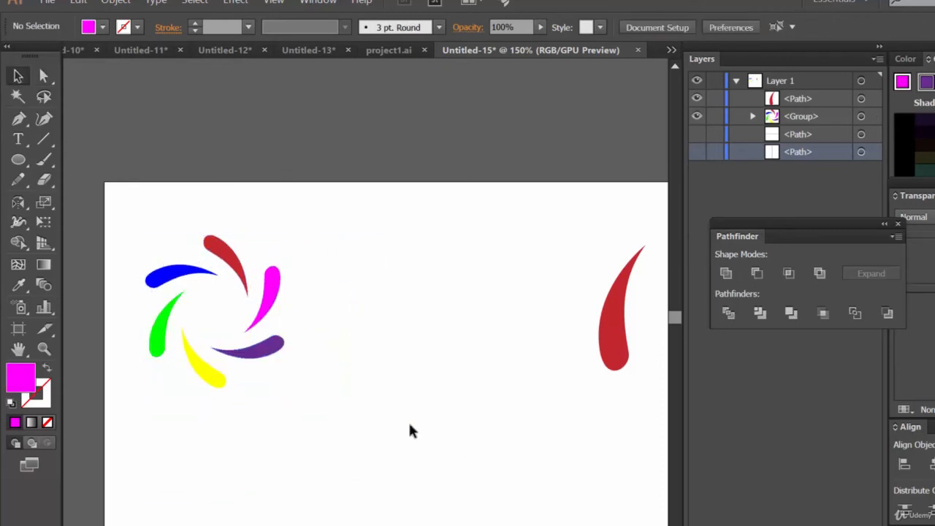
Draw a small circle at the pinwheel's centre and fill it black
click(240, 360)
click(19, 160)
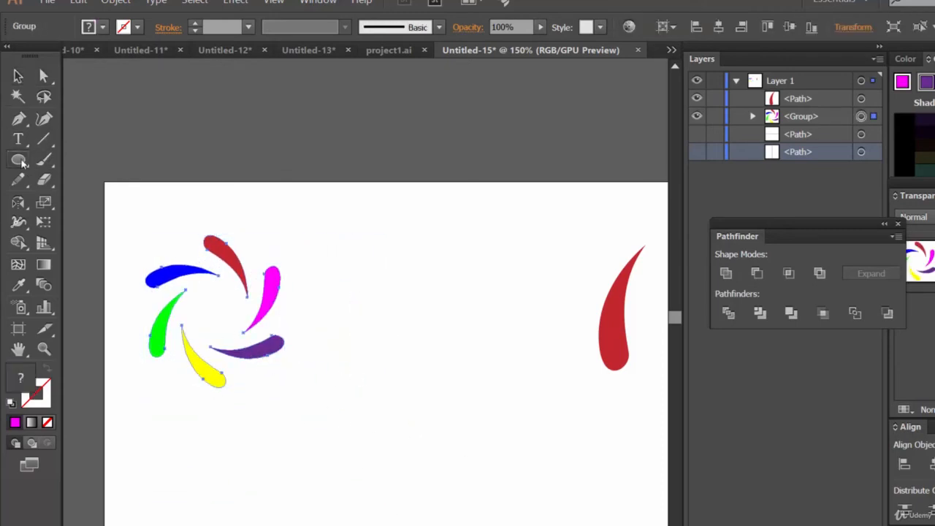
drag(204, 299, 231, 326)
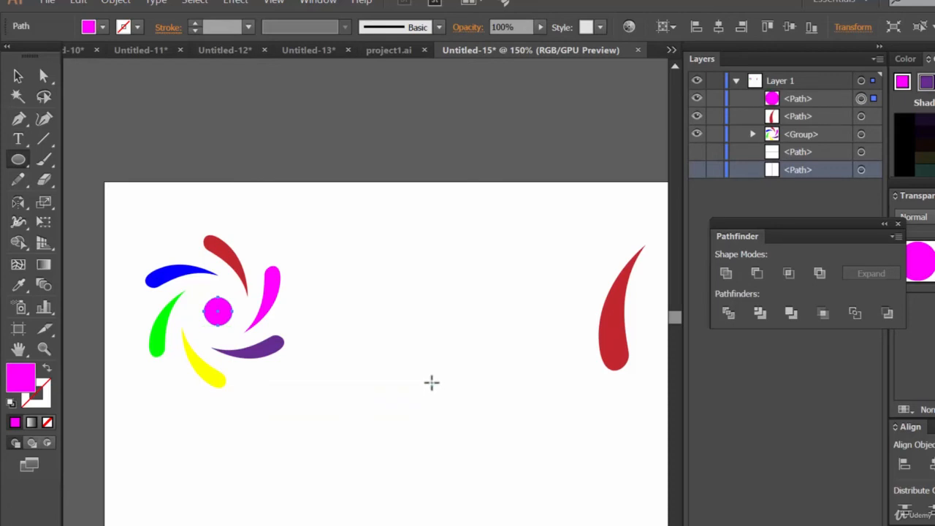
click(103, 27)
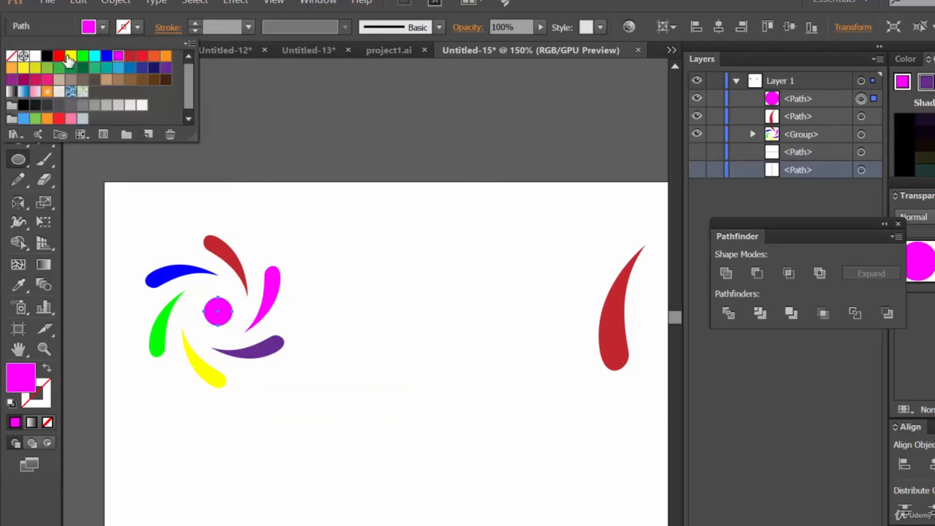
click(46, 56)
key(Escape)
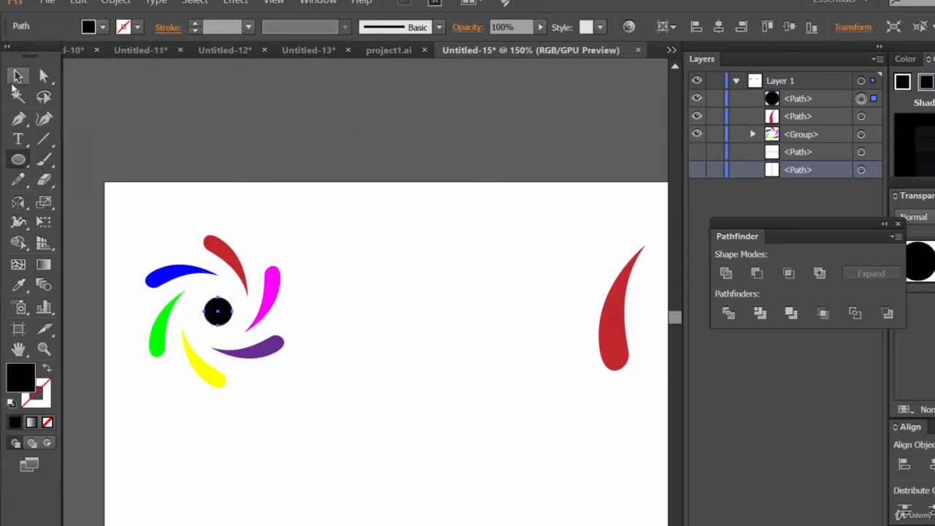
Nudge the black circle so it sits centred within the pinwheel
click(18, 76)
click(503, 283)
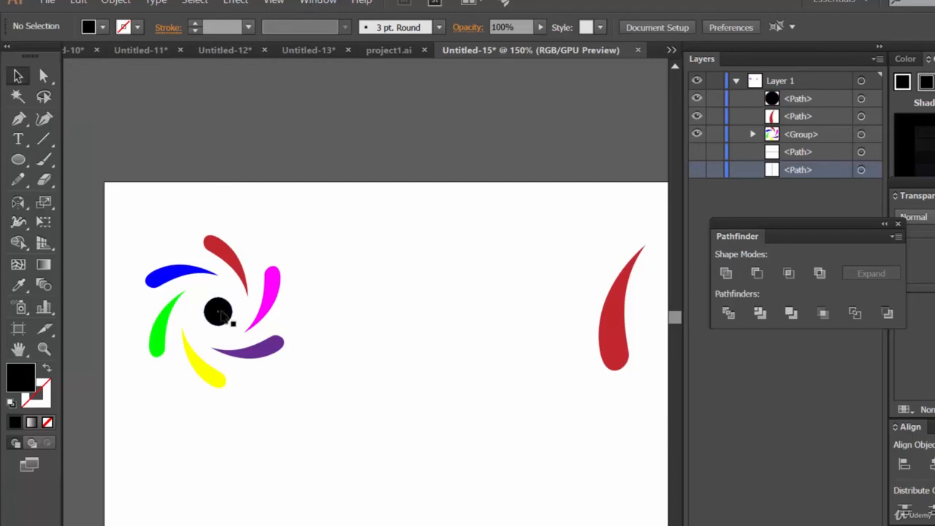
click(218, 312)
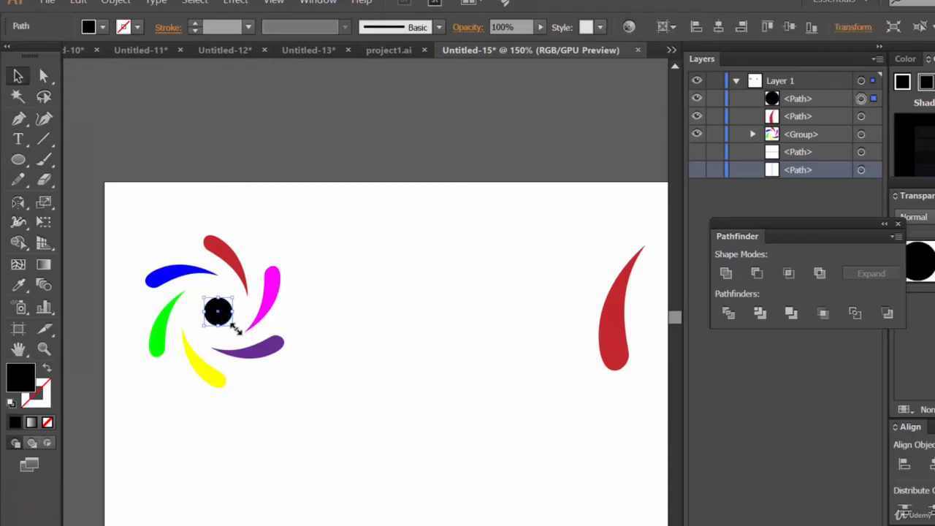
drag(231, 325, 229, 327)
click(325, 350)
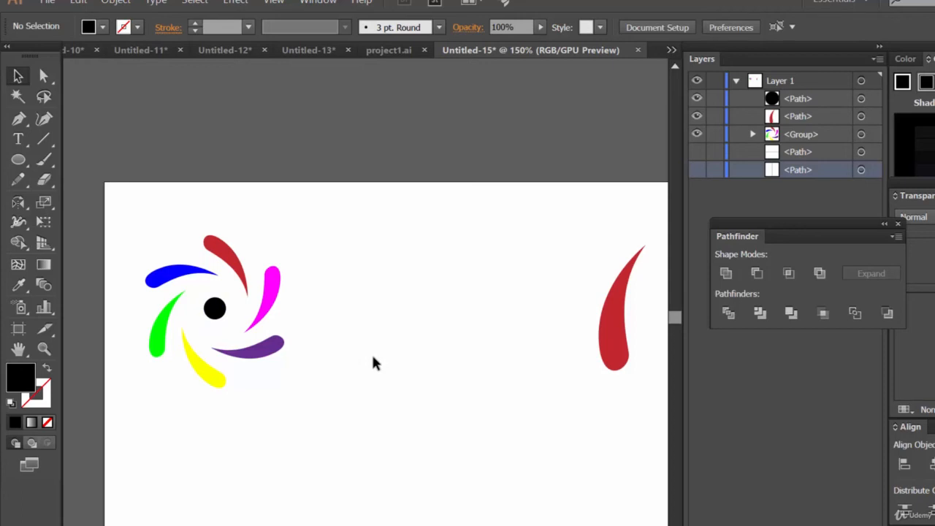
Recolor the small centre circle of the pinwheel white
click(103, 28)
click(35, 57)
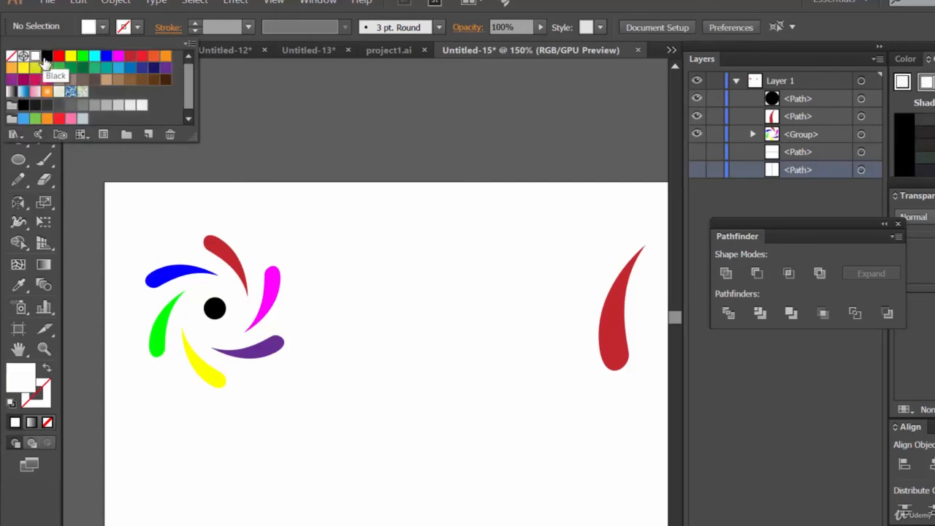
click(215, 308)
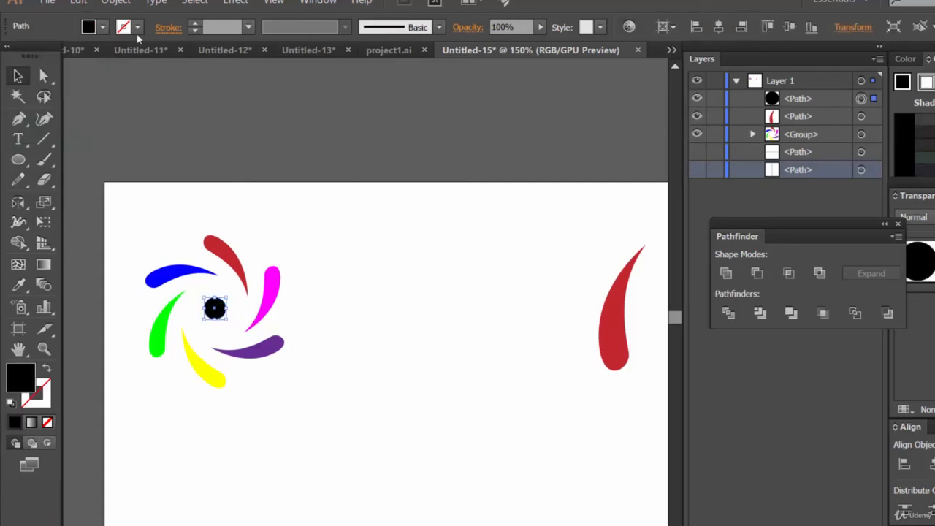
click(103, 27)
click(35, 56)
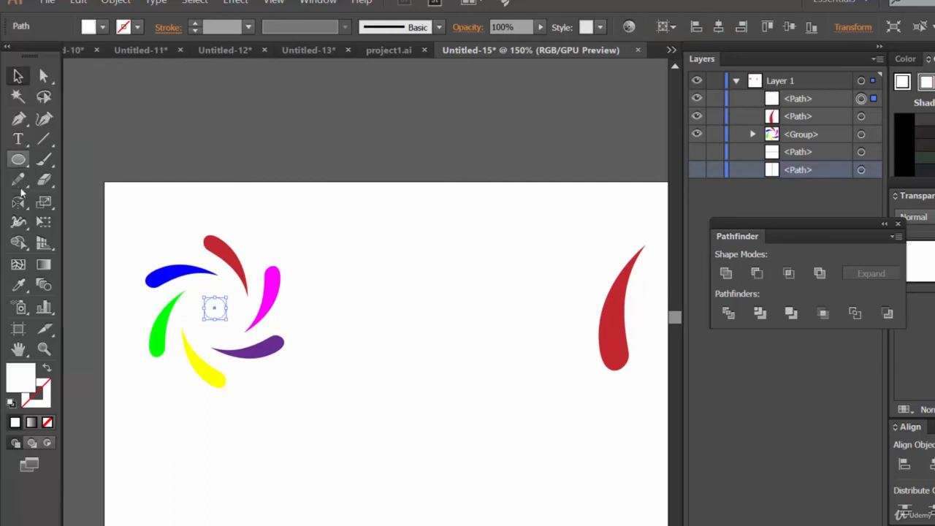
Draw a large rectangle covering the pinwheel's area of the artboard and fill it black
drag(18, 160, 549, 511)
click(102, 29)
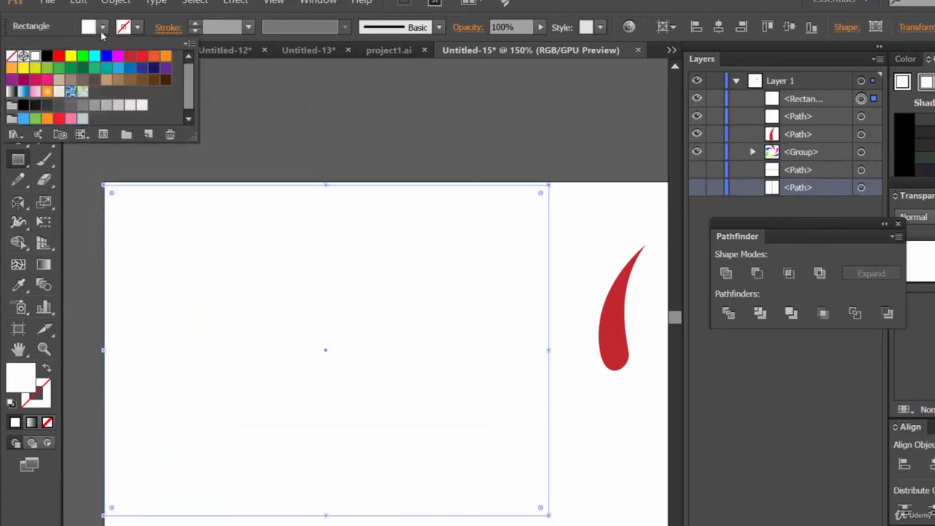
click(46, 57)
key(Escape)
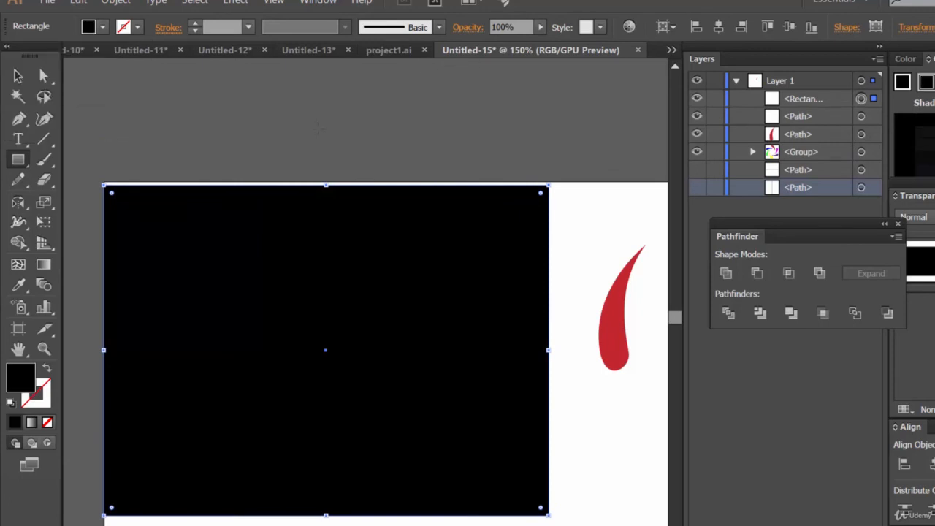
Send the black rectangle to the back so the pinwheel sits on top of it
click(17, 75)
right_click(496, 251)
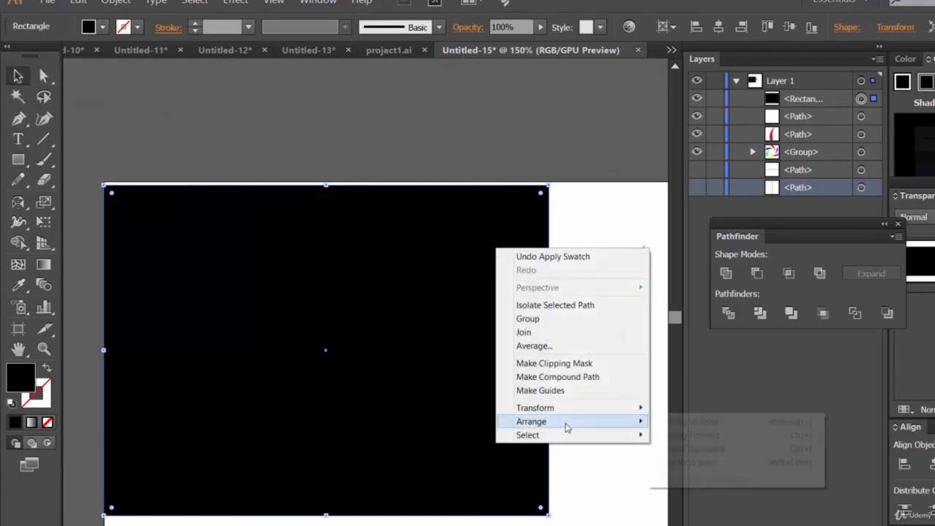
mouse_move(574, 423)
click(692, 463)
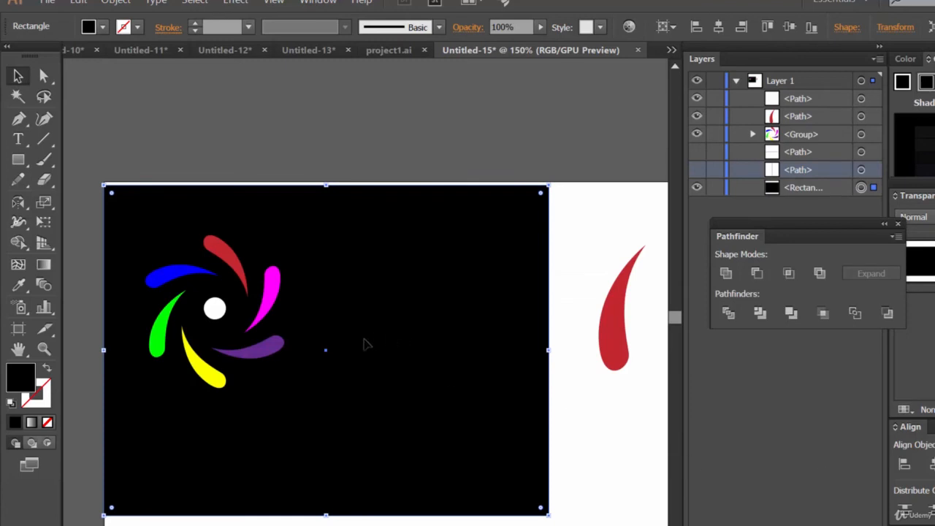
Inspect the pinwheel petals and white centre up close against the black background
key(ctrl+=)
key(ctrl+=)
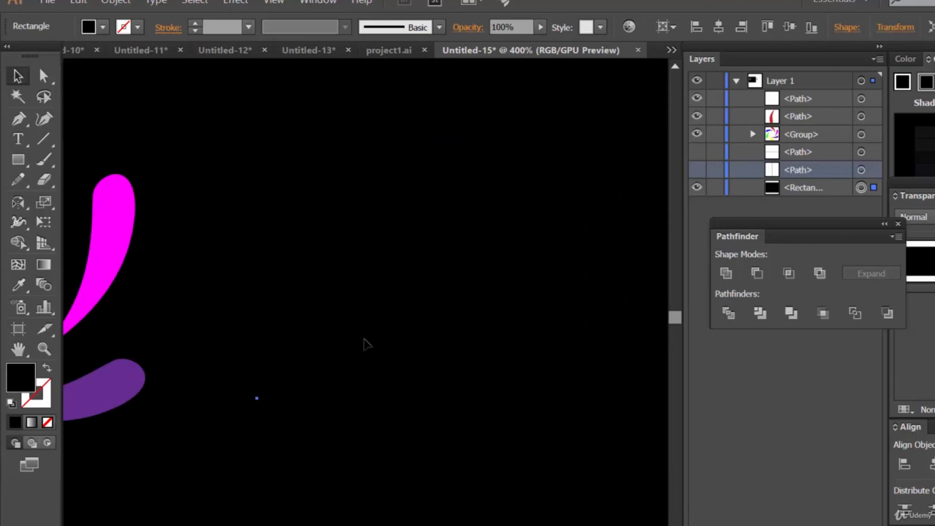
drag(197, 327, 519, 361)
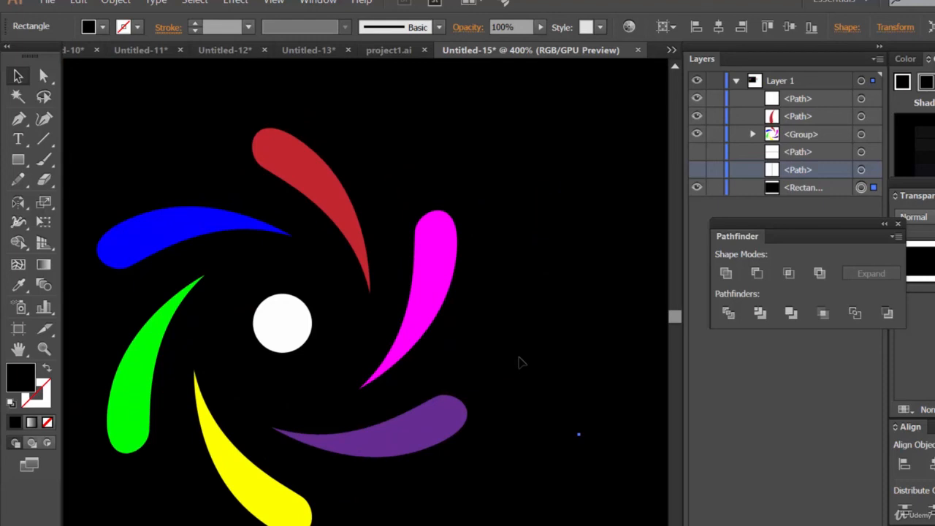
drag(520, 340, 115, 332)
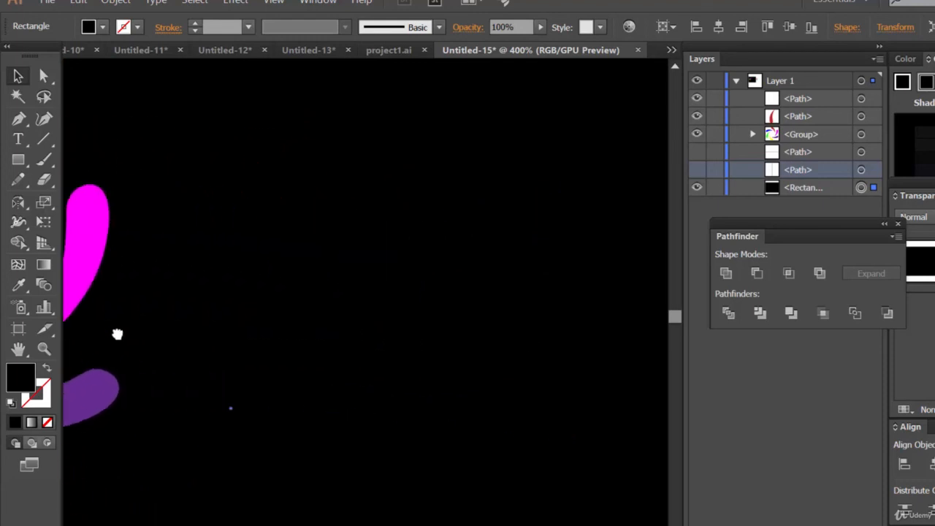
drag(454, 293, 115, 324)
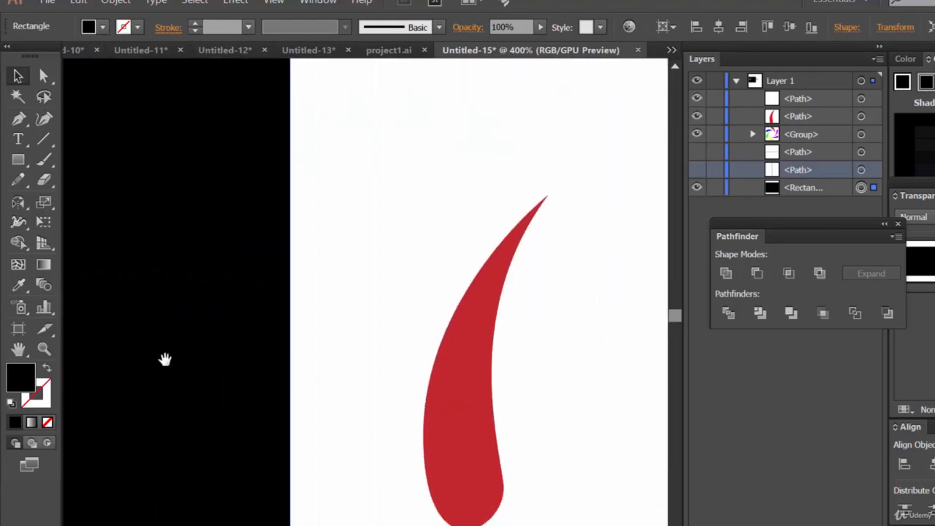
drag(208, 347, 301, 335)
key(ctrl+minus)
key(ctrl+minus)
key(ctrl+minus)
key(ctrl+minus)
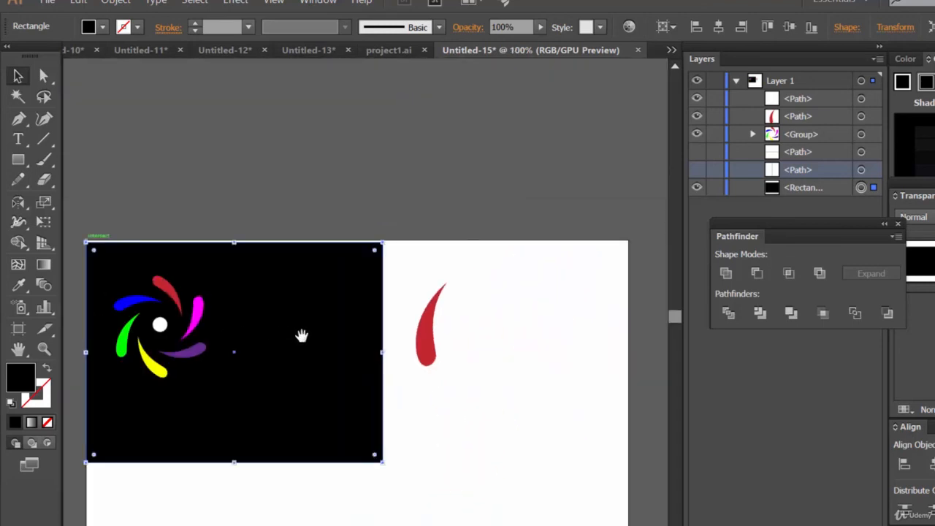
Select the spare red petal lying outside the black background
click(160, 324)
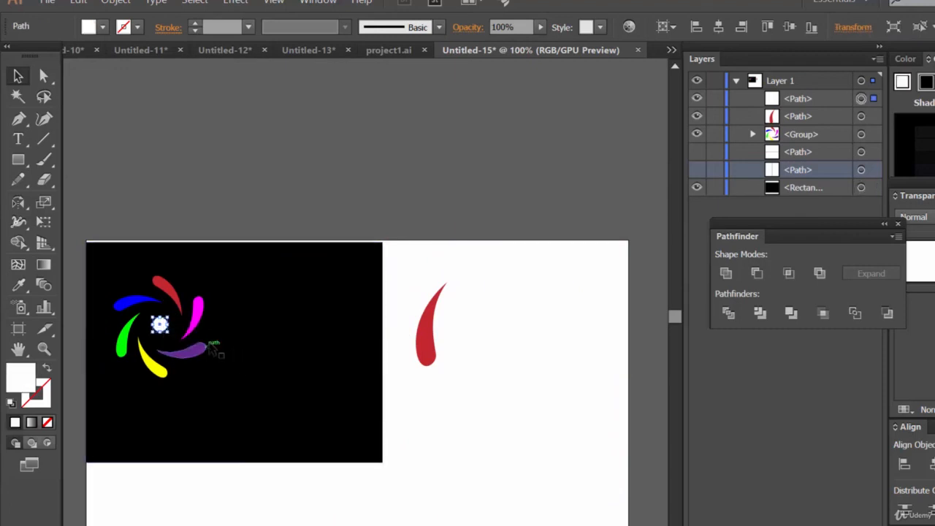
shift+click(204, 351)
click(292, 326)
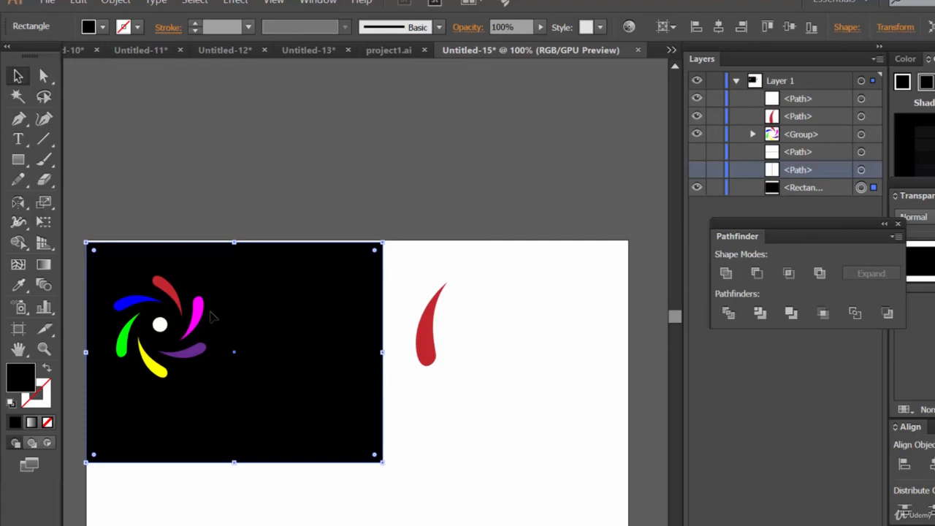
click(433, 349)
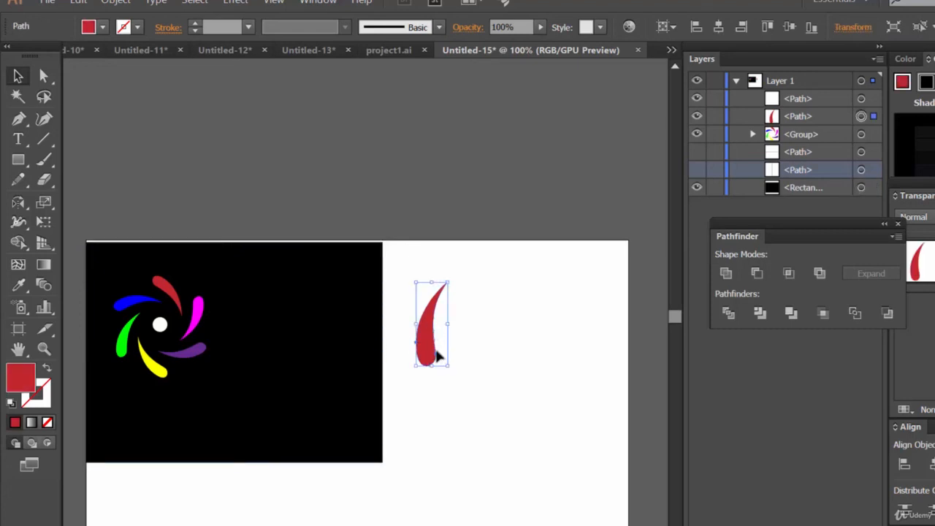